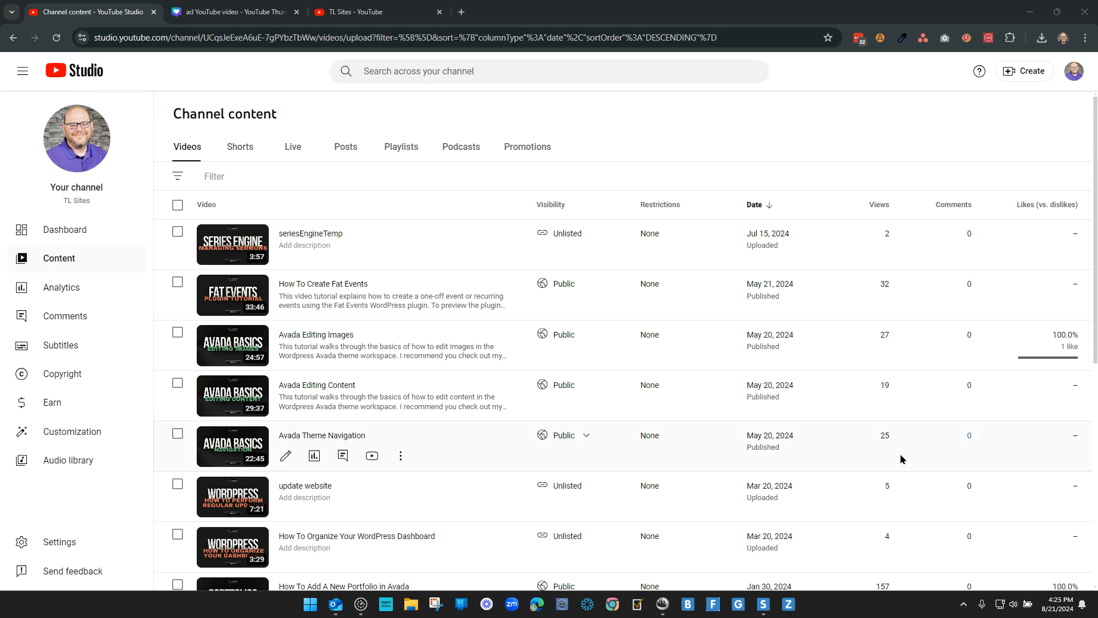
click(1074, 79)
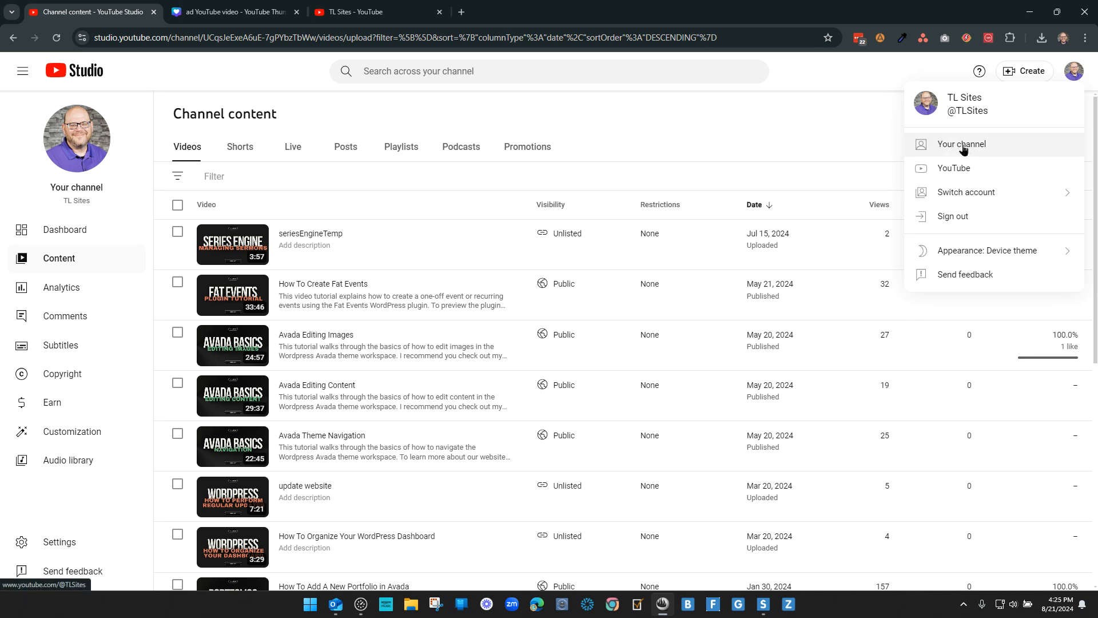
click(816, 139)
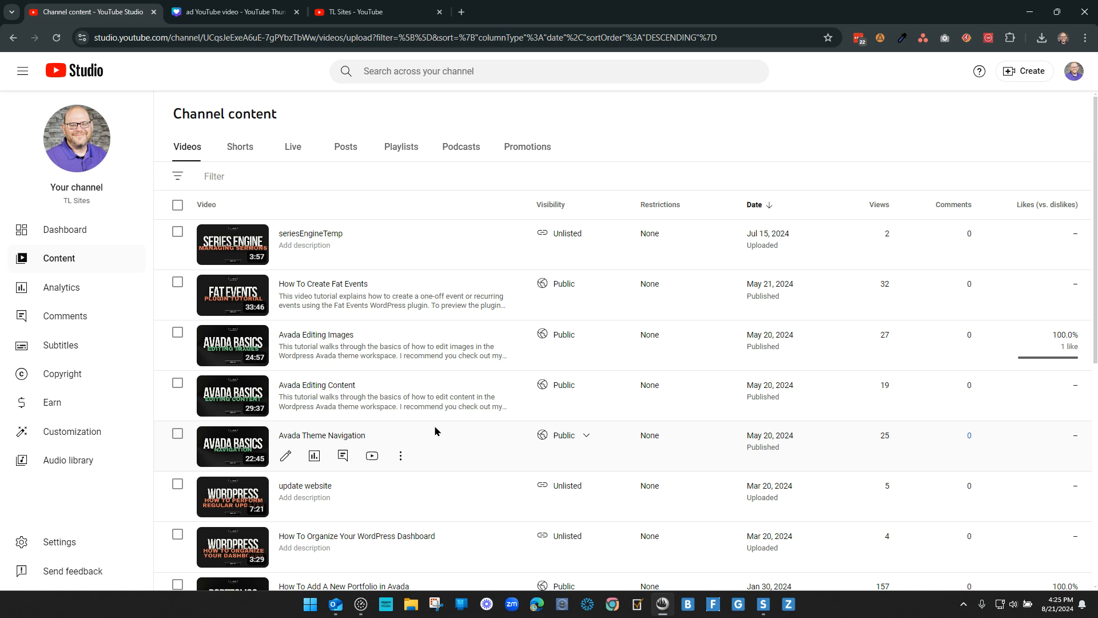
Step: Upload the video file How To Upload Youtube Video.mp4 from the Desktop to the channel
click(1027, 73)
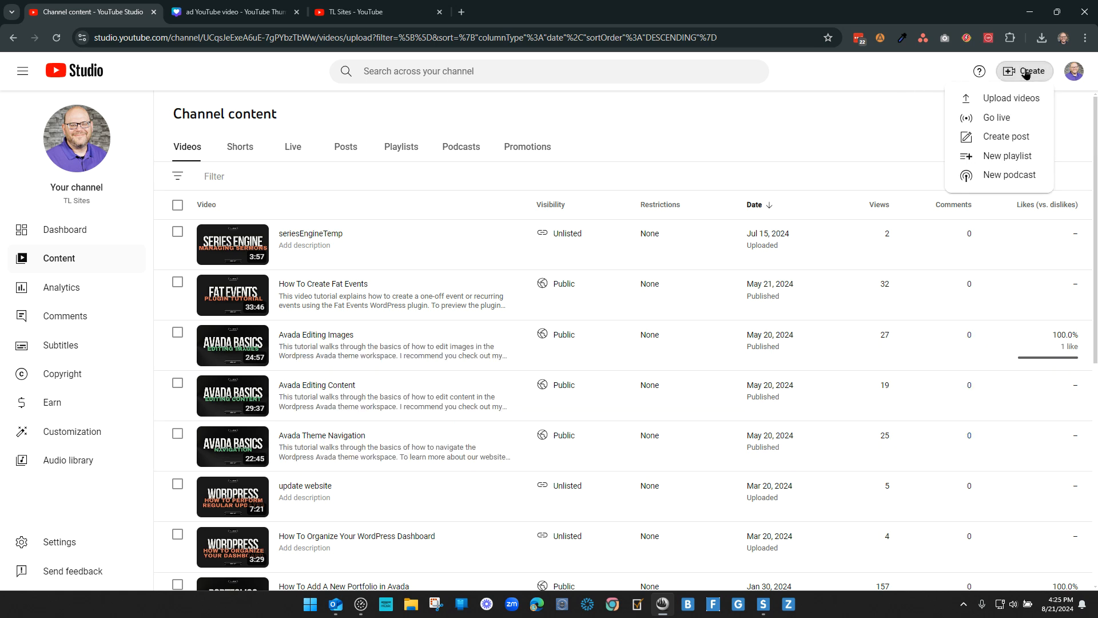
click(1009, 101)
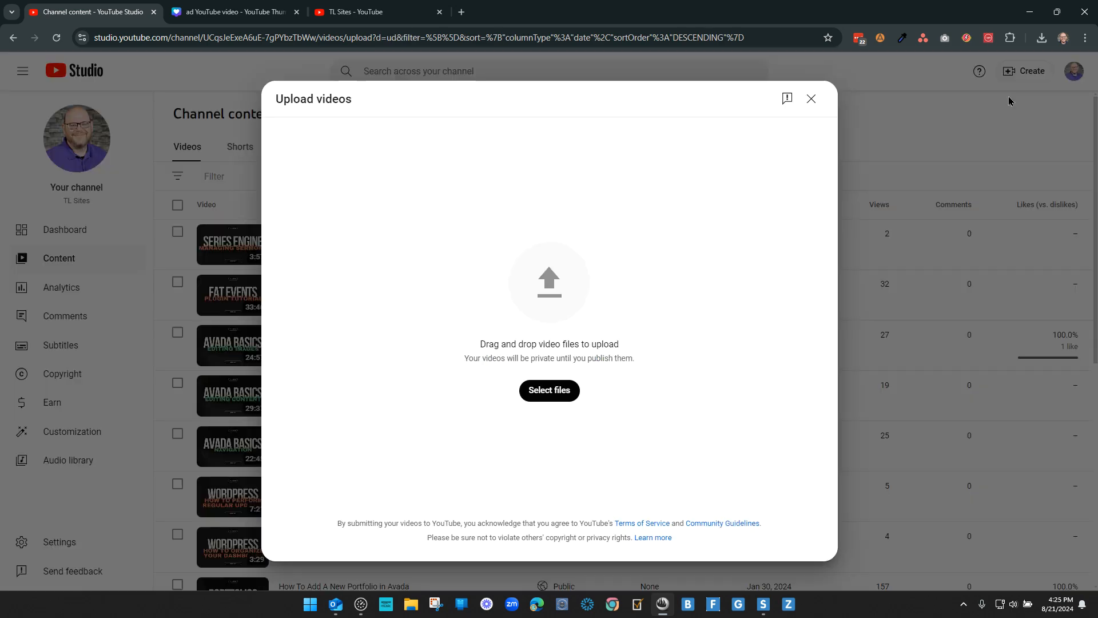
click(548, 394)
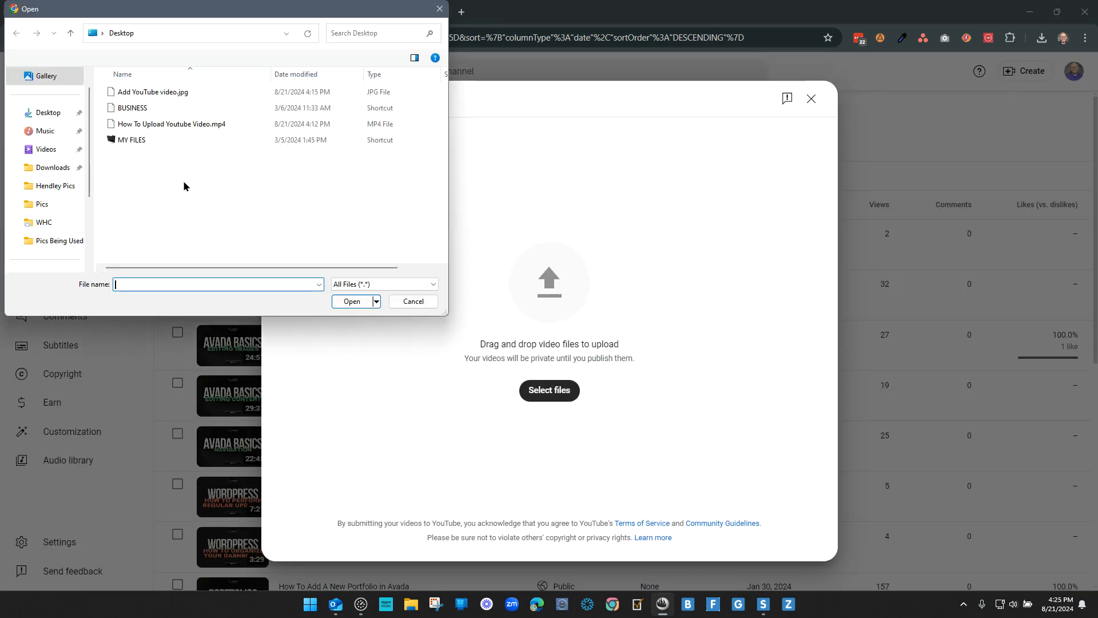
click(36, 113)
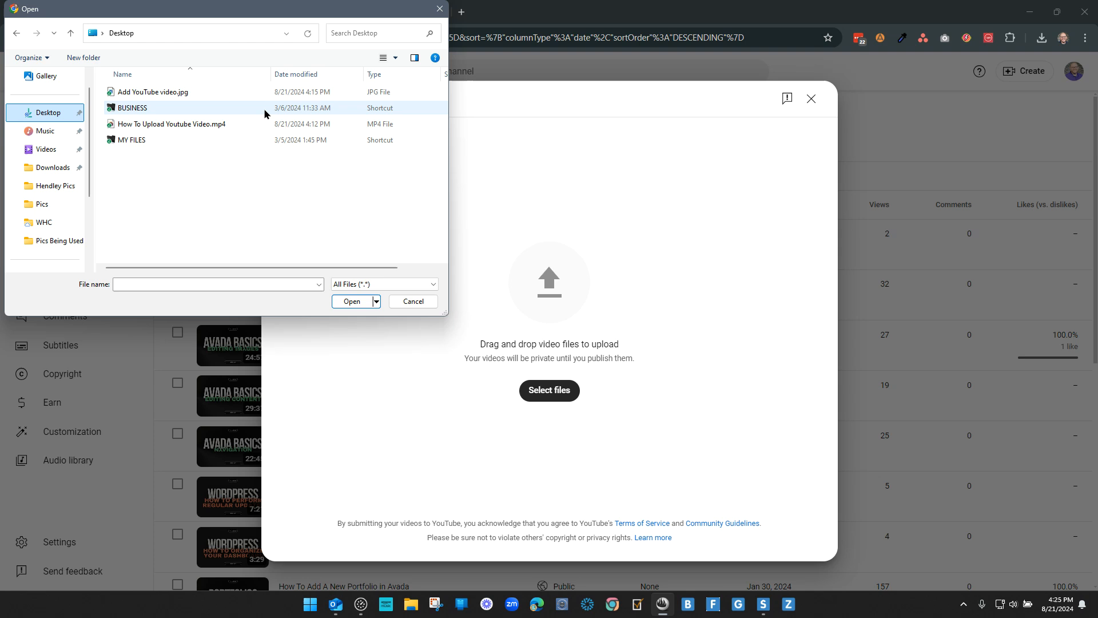
click(154, 126)
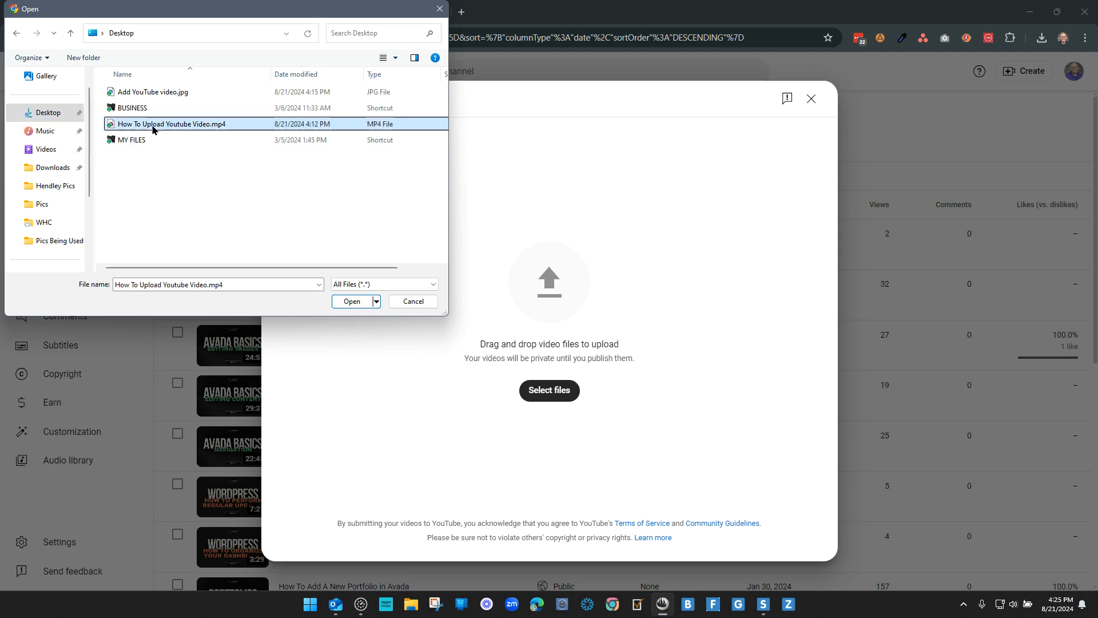
double_click(195, 128)
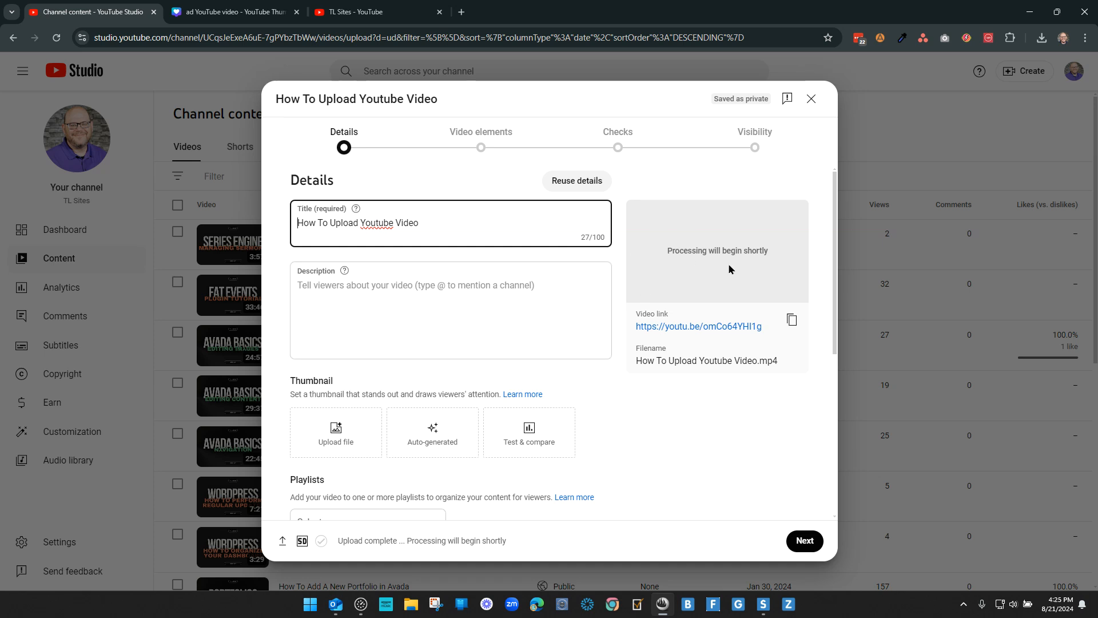
Step: Correct the video title to "How To Upload YouTube Videos"
click(379, 223)
key(Delete)
text(T)
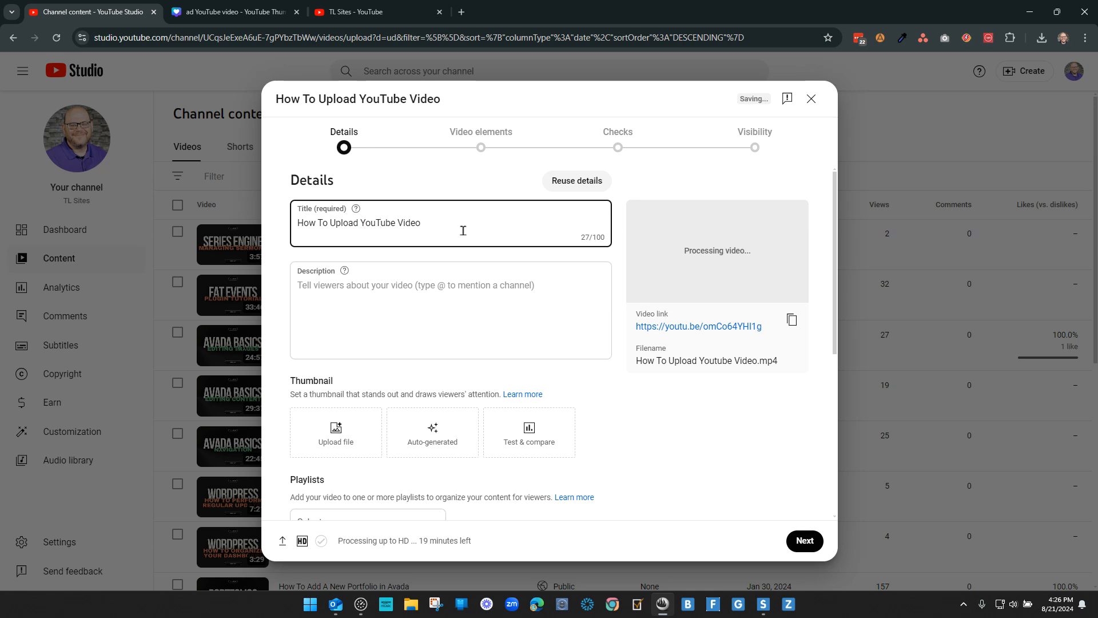
text(s)
click(519, 291)
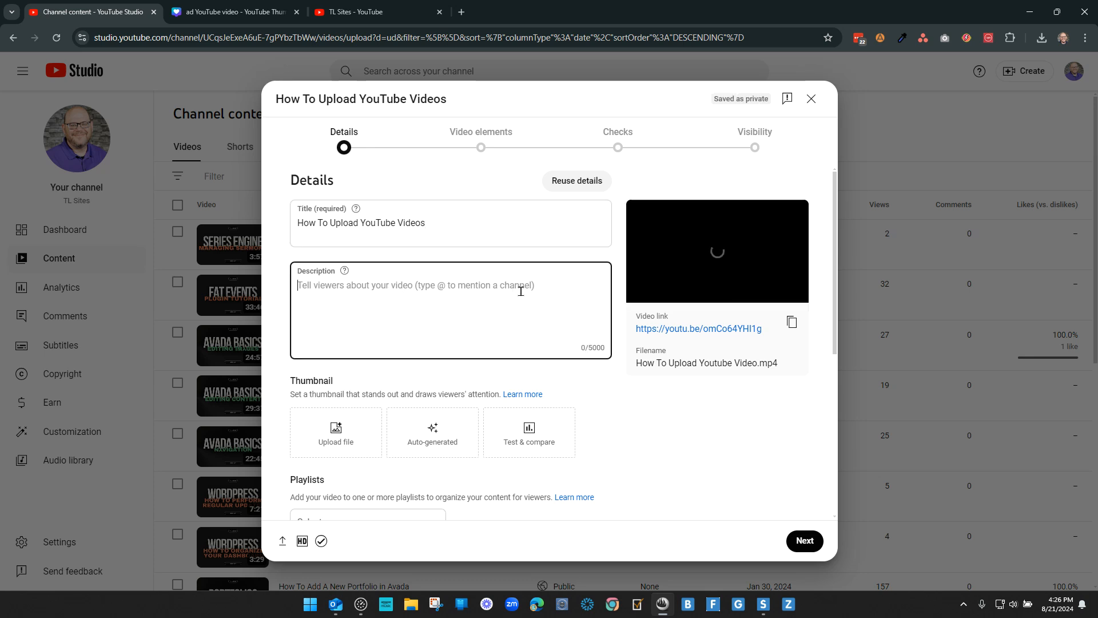
text(In)
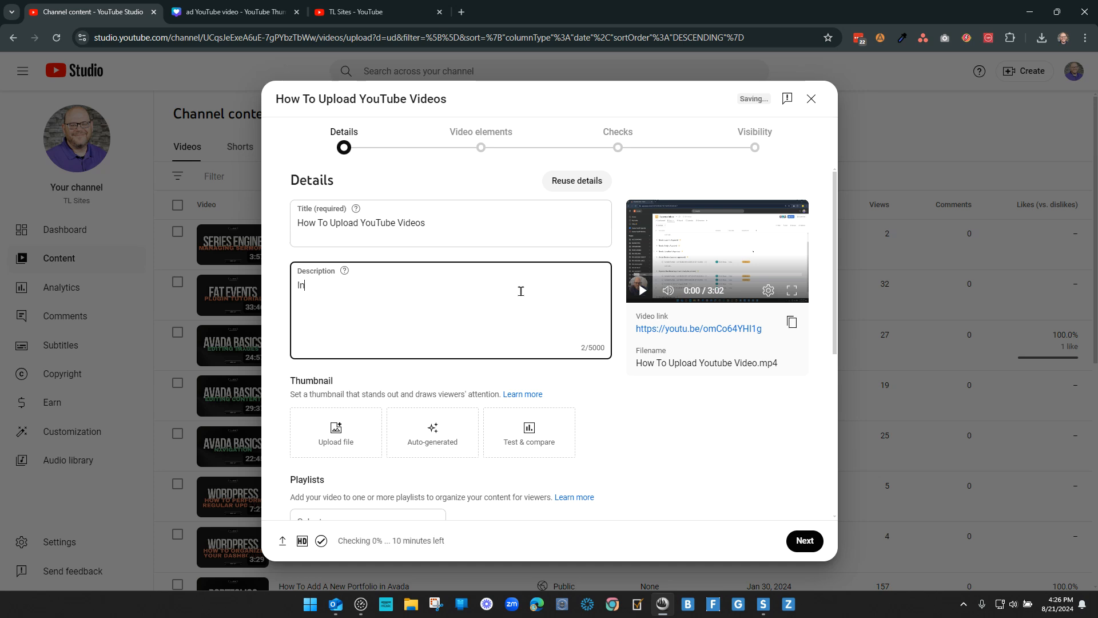
text( this video we will share key steps for uploading )
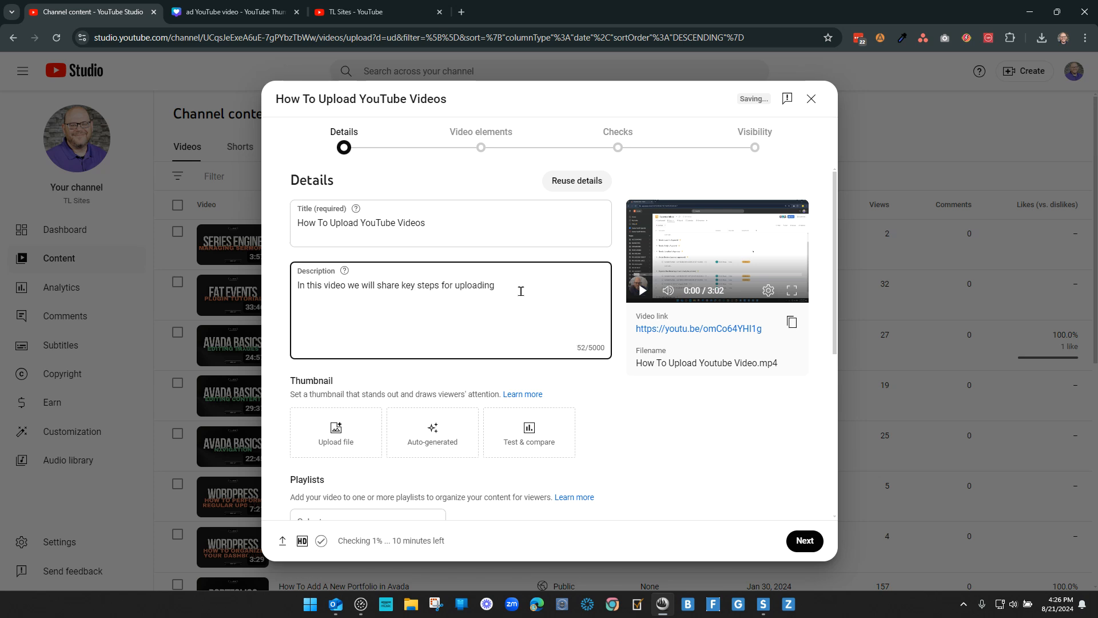
text(to @YouT)
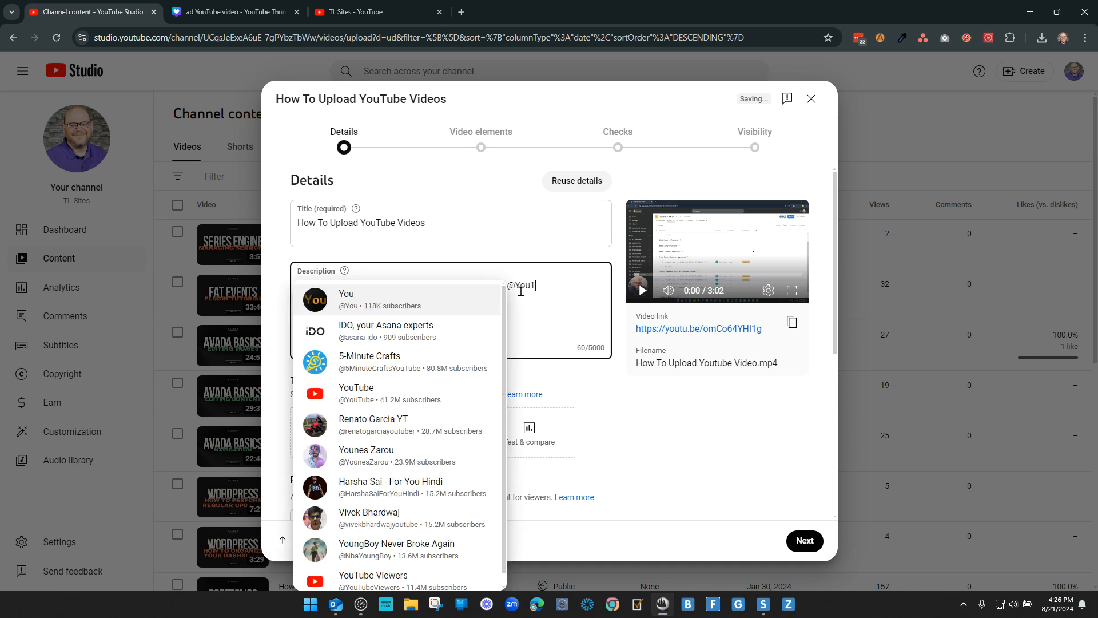
text(ub)
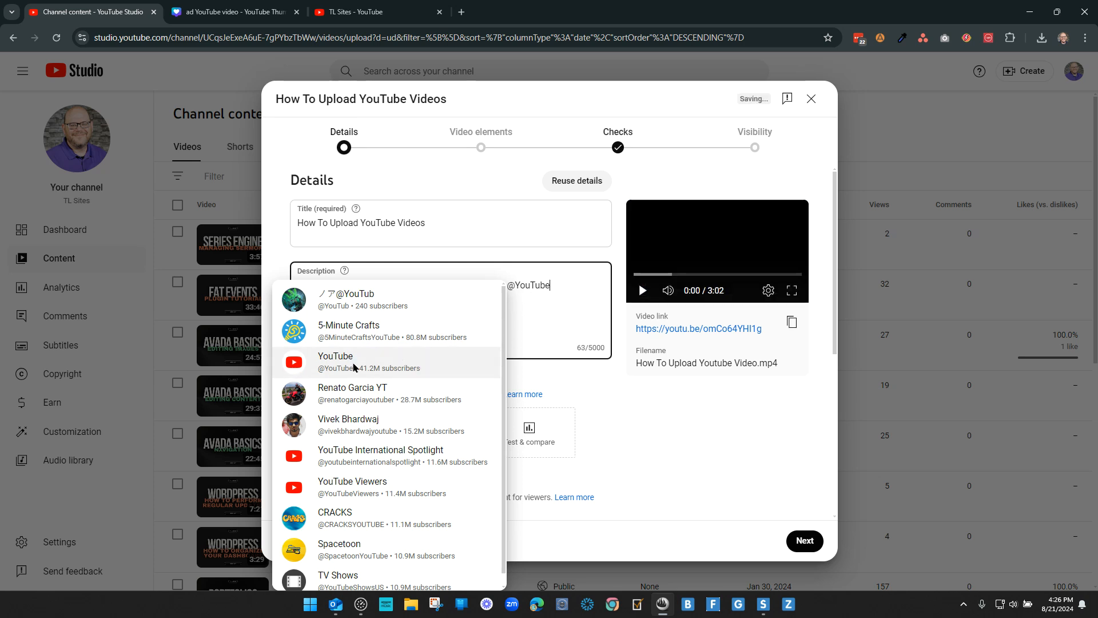
text(e)
click(319, 302)
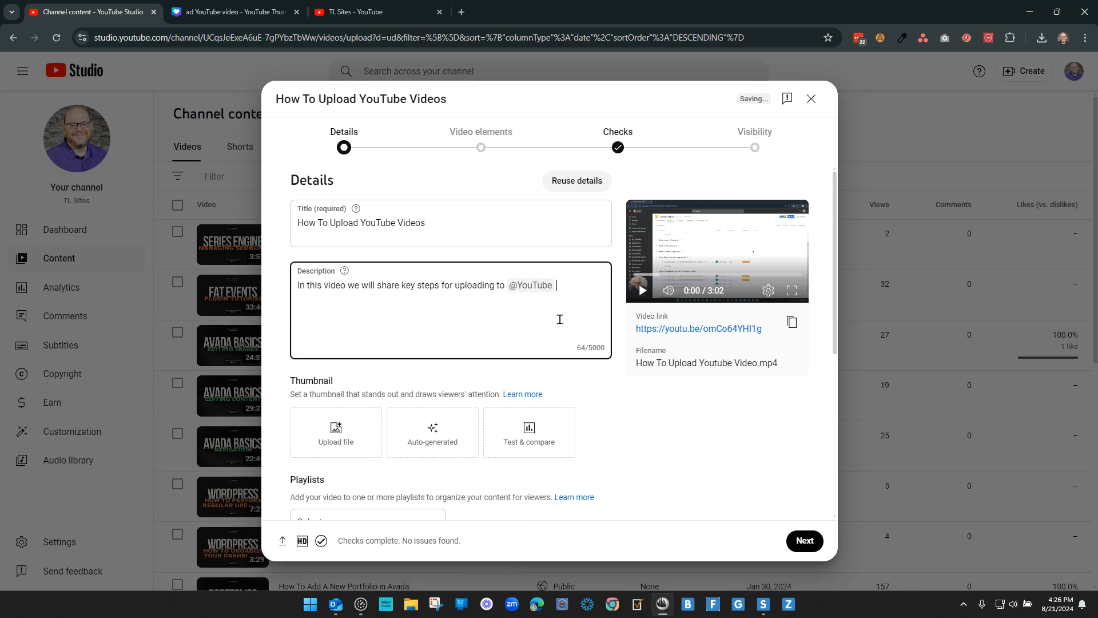
text(. Check out all my videos at)
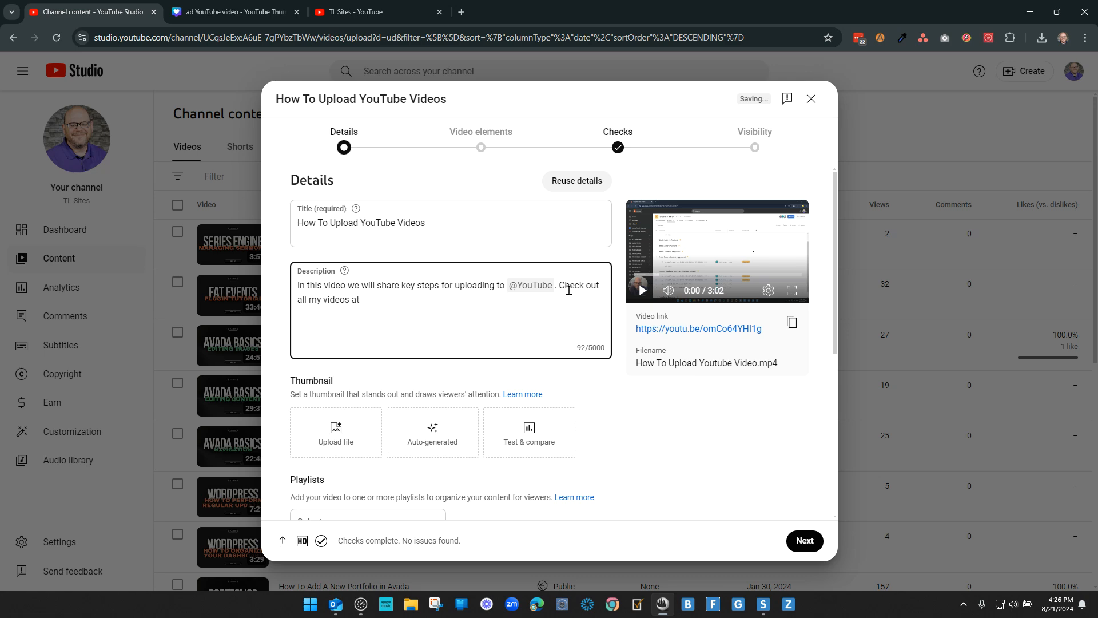
click(354, 11)
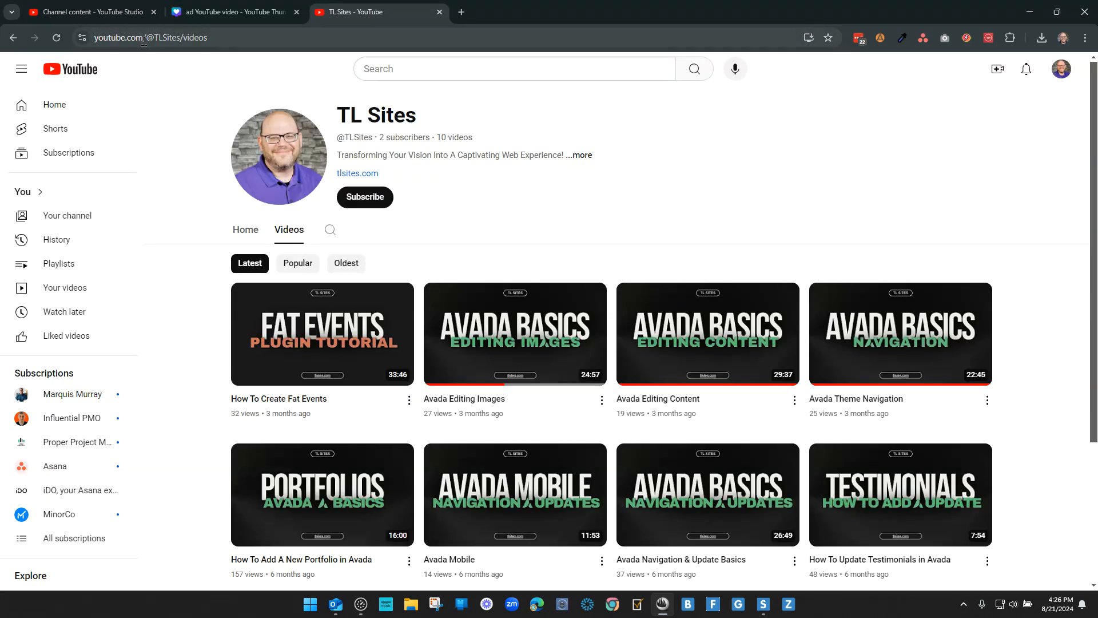
click(92, 12)
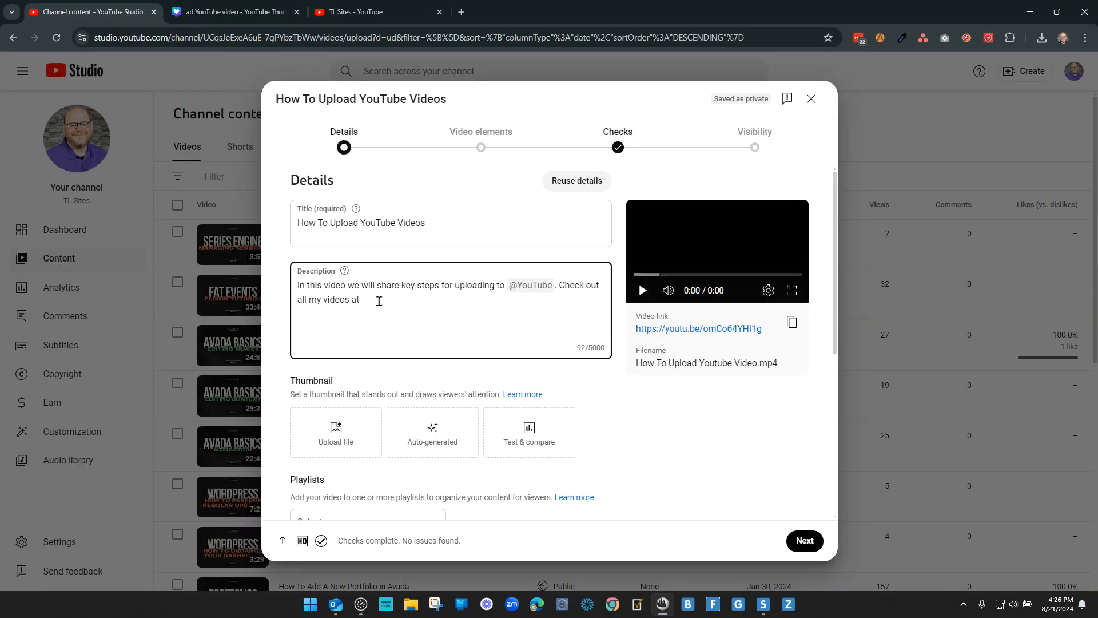
text(@tls)
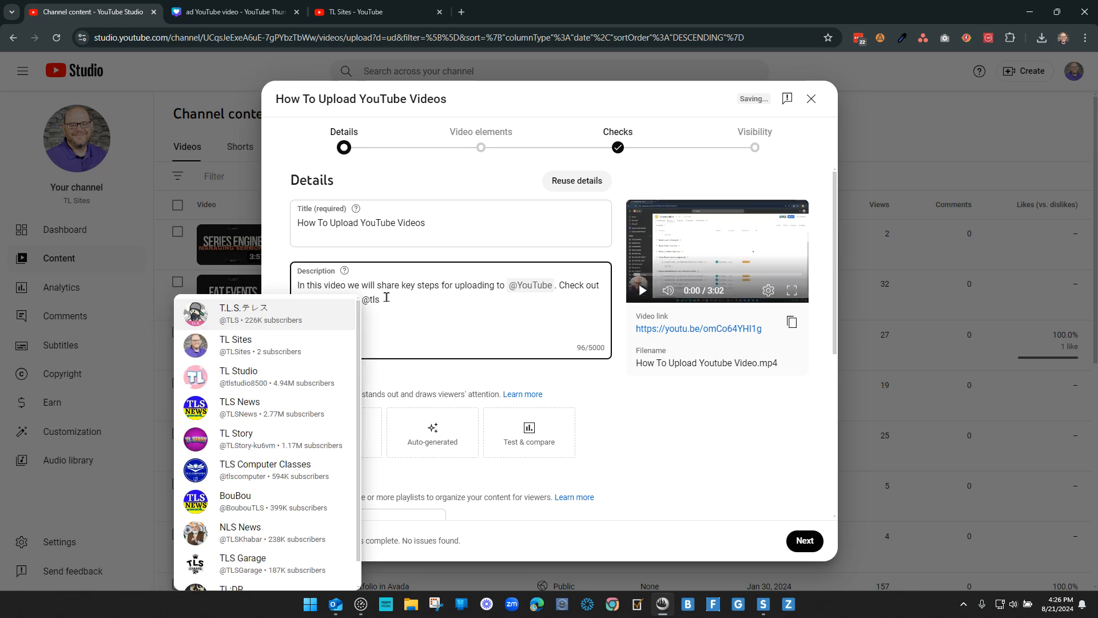
click(315, 340)
key(BackSpace)
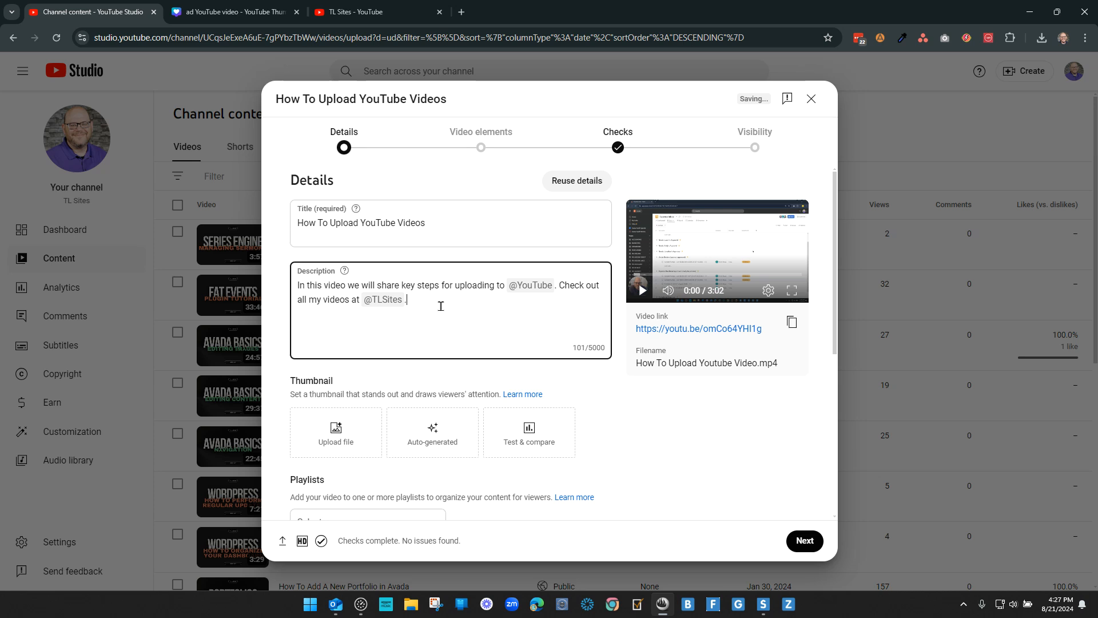
Step: Add the first chapter line "00:00 Introduction" below the description text, separated by a blank line
key(Return)
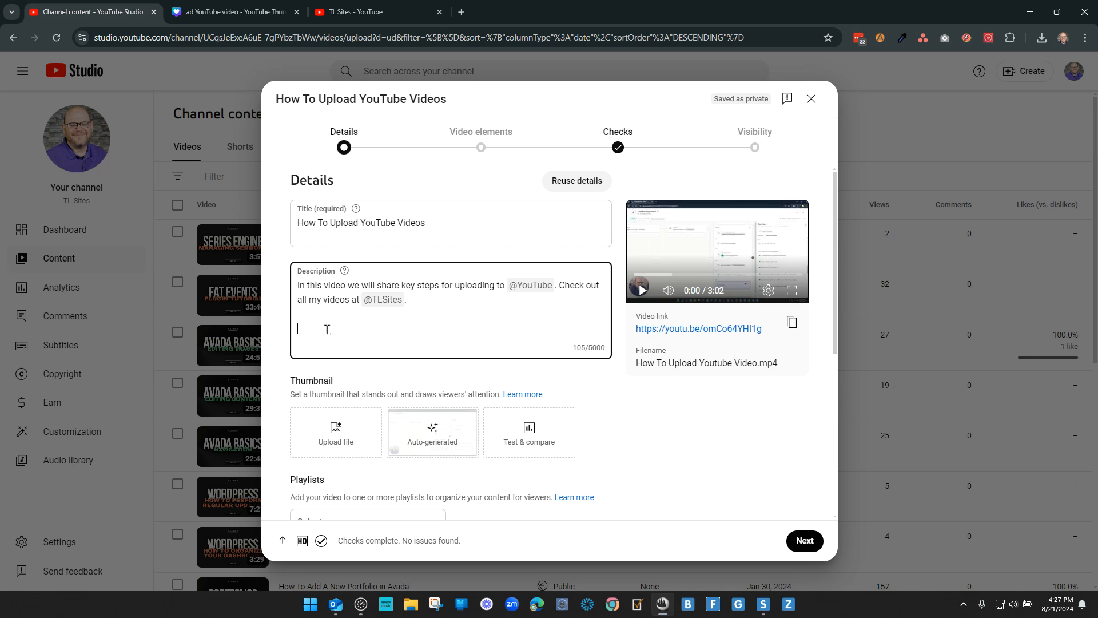
text(00:00 Introduction)
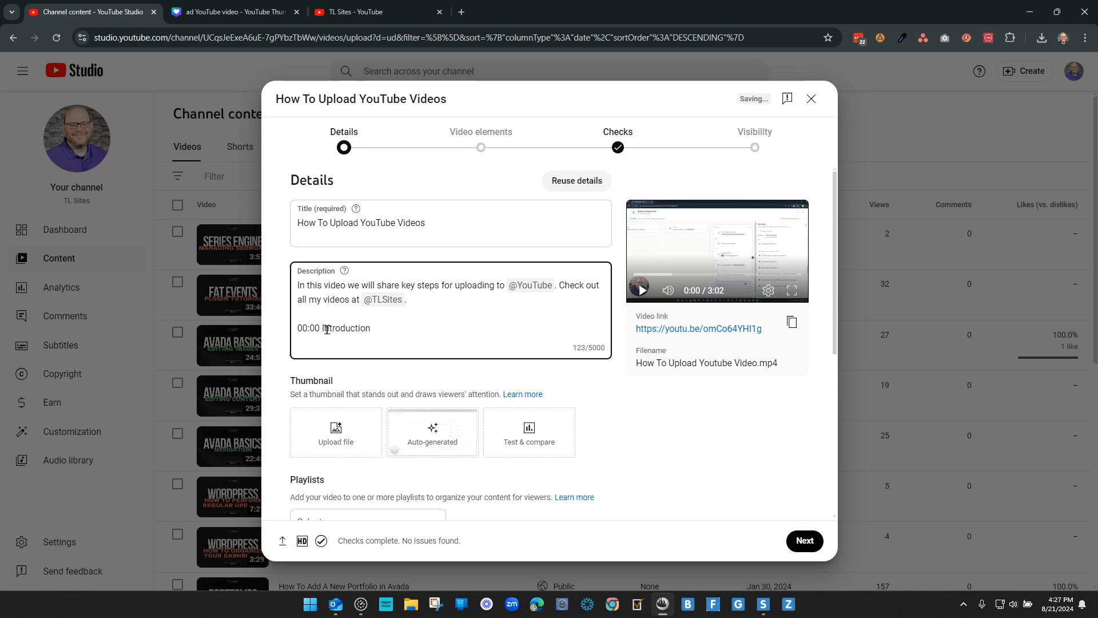
key(Return)
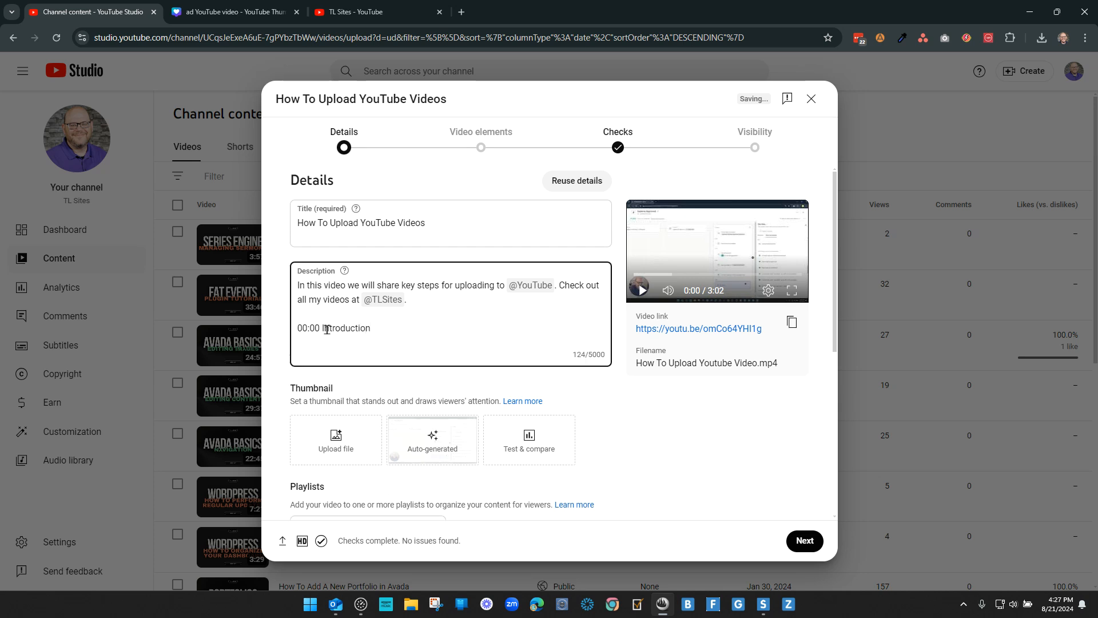
Step: Add the chapter line "02:30 Easy Uploading" below the Introduction chapter
text(02:30 HEasy Uploading)
key(Return)
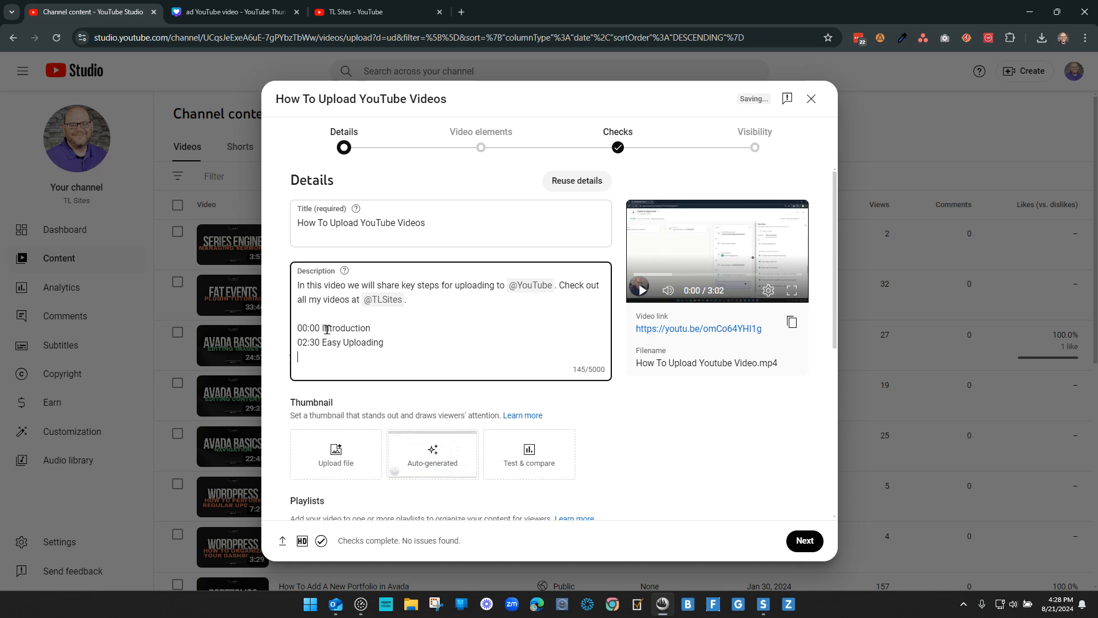
Step: Add the chapter line "04:42 Thumbnails" below the Easy Uploading chapter
text(04:42 Thumbnails)
key(Return)
Step: Finish the chapter list with the lines "07:28 Publishing" and "10:12 Conclusion"
text(05:)
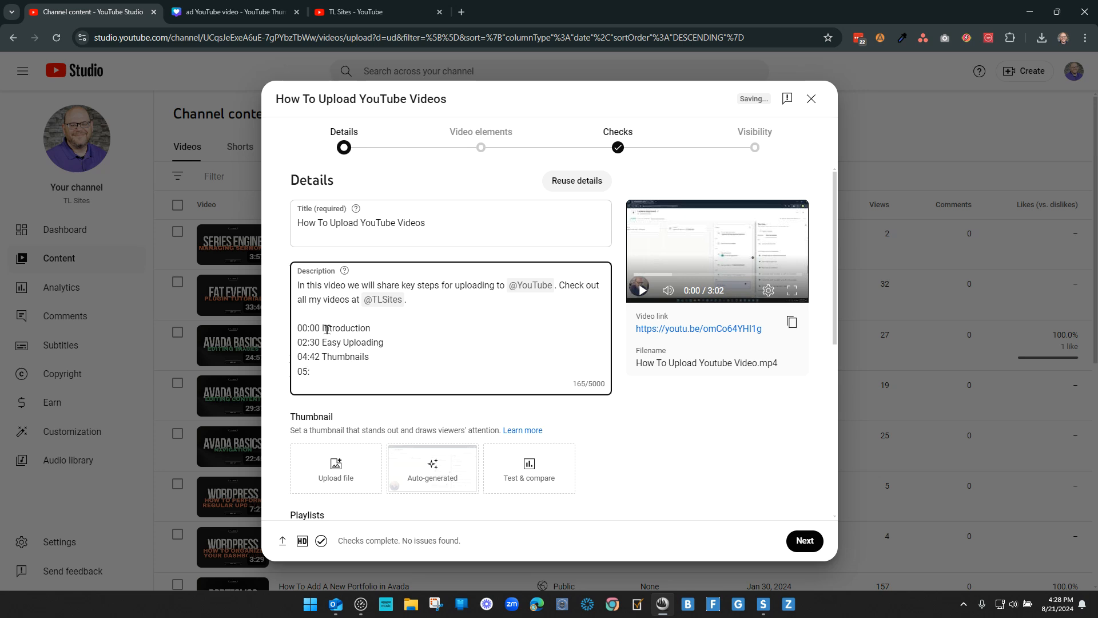
key(BackSpace)
key(BackSpace)
text(7:2)
text(8 )
text(Po)
text(ublishing)
key(Return)
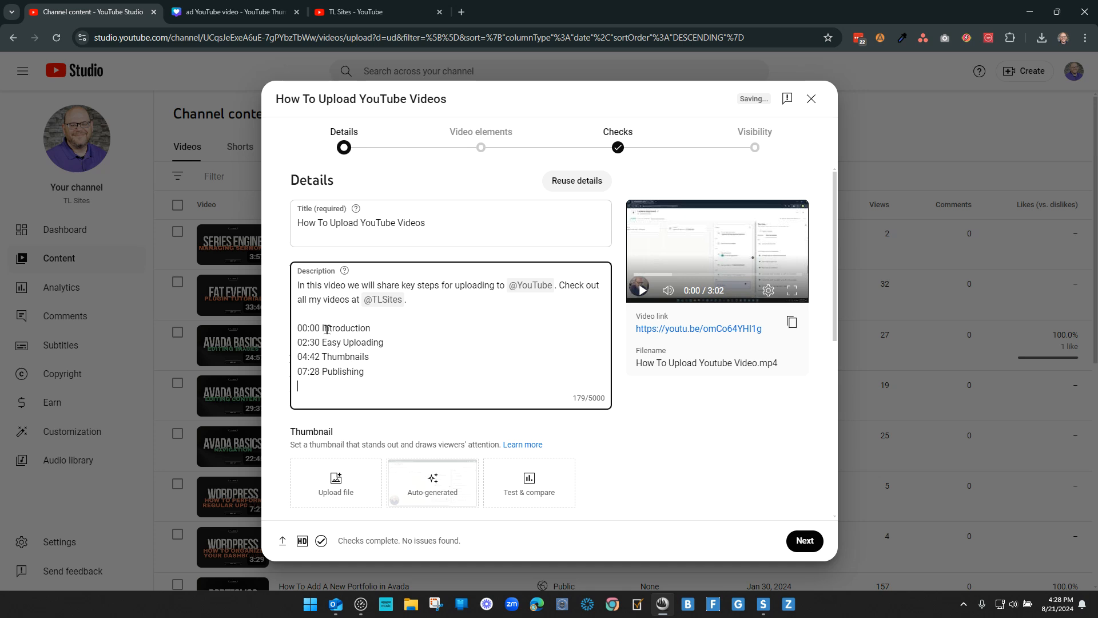
text(10:12 Conclusiong)
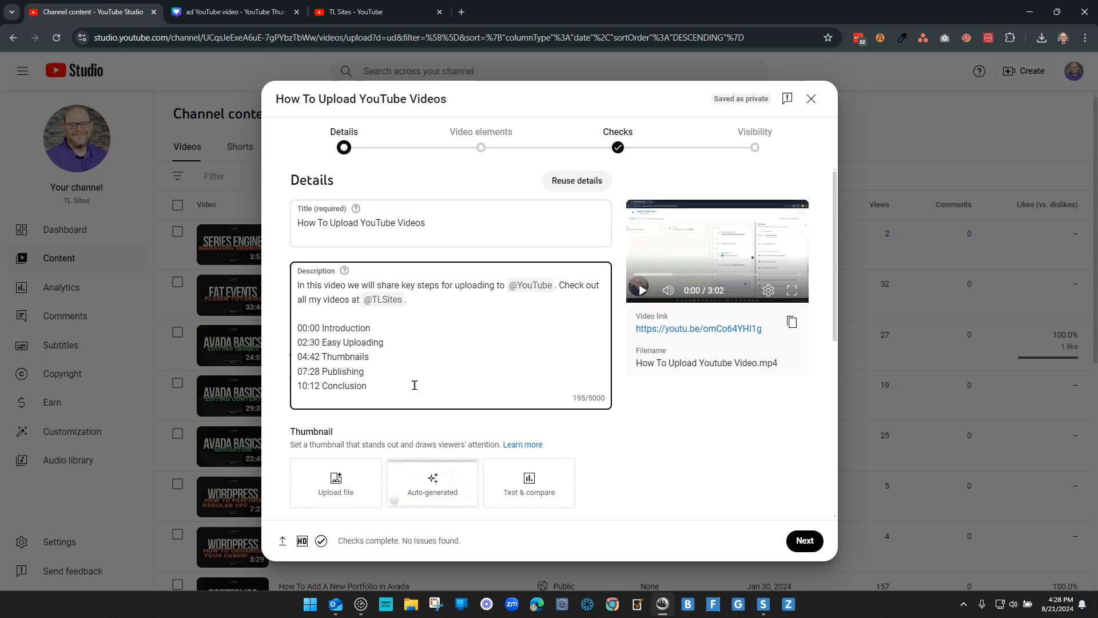
Step: Review the thumbnails of the existing videos on the TL Sites channel page and the YouTube thumbnail design in Canva
scroll(419, 364, down, 2)
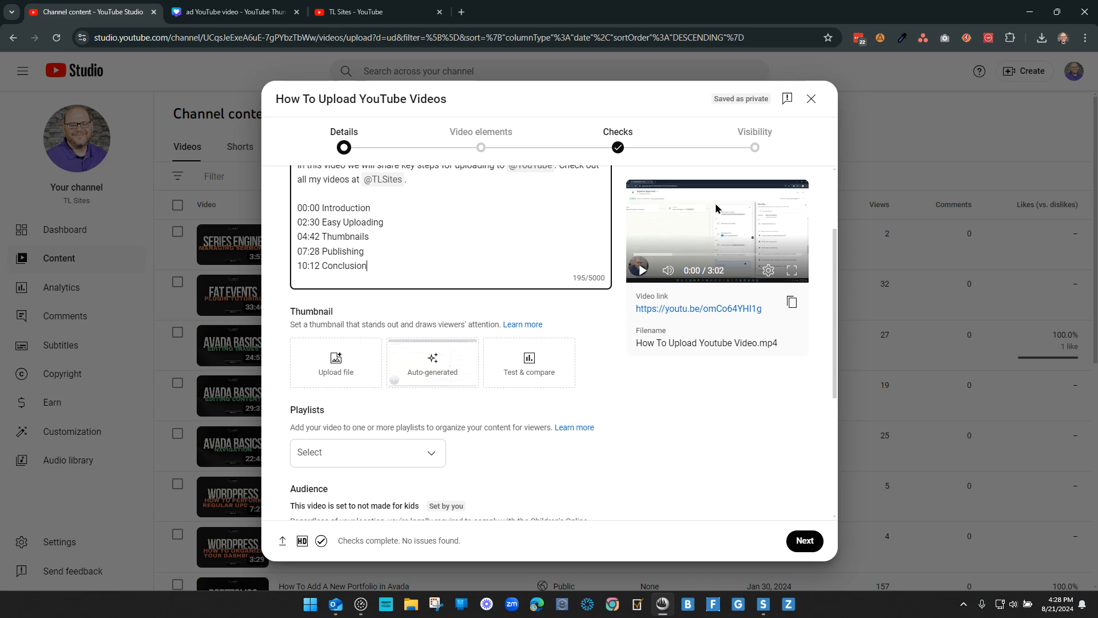
click(366, 11)
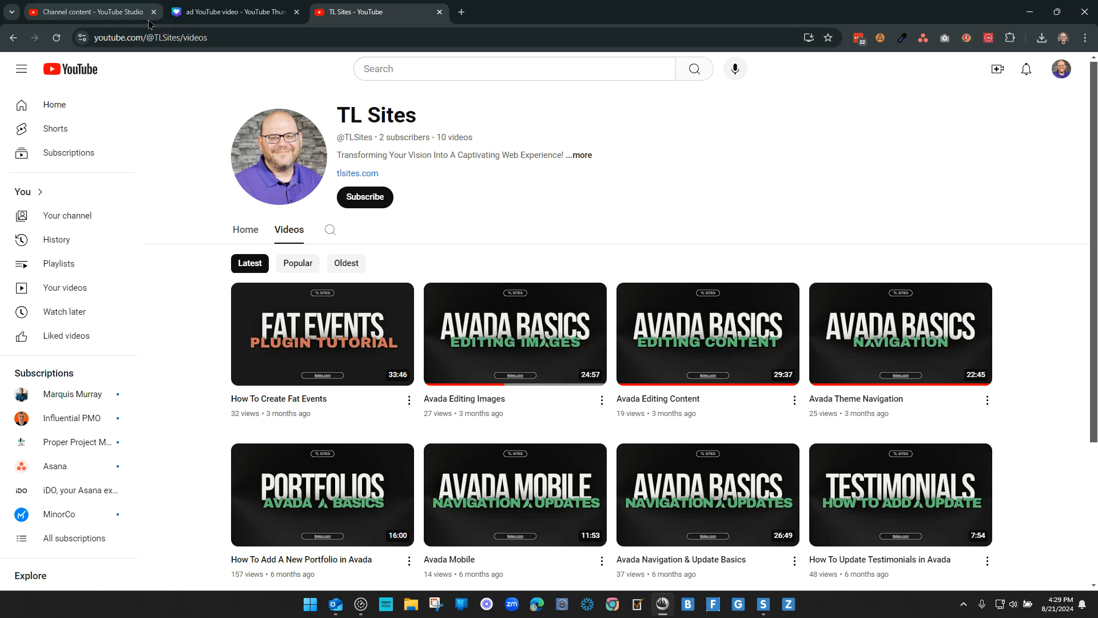
click(119, 13)
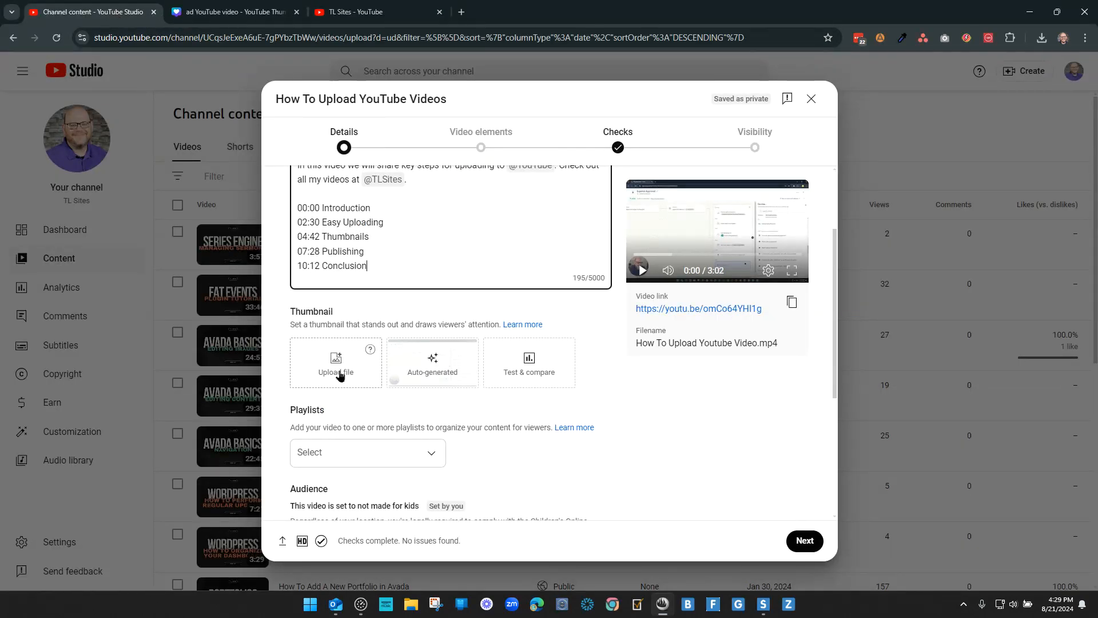
click(313, 10)
scroll(817, 343, down, 4)
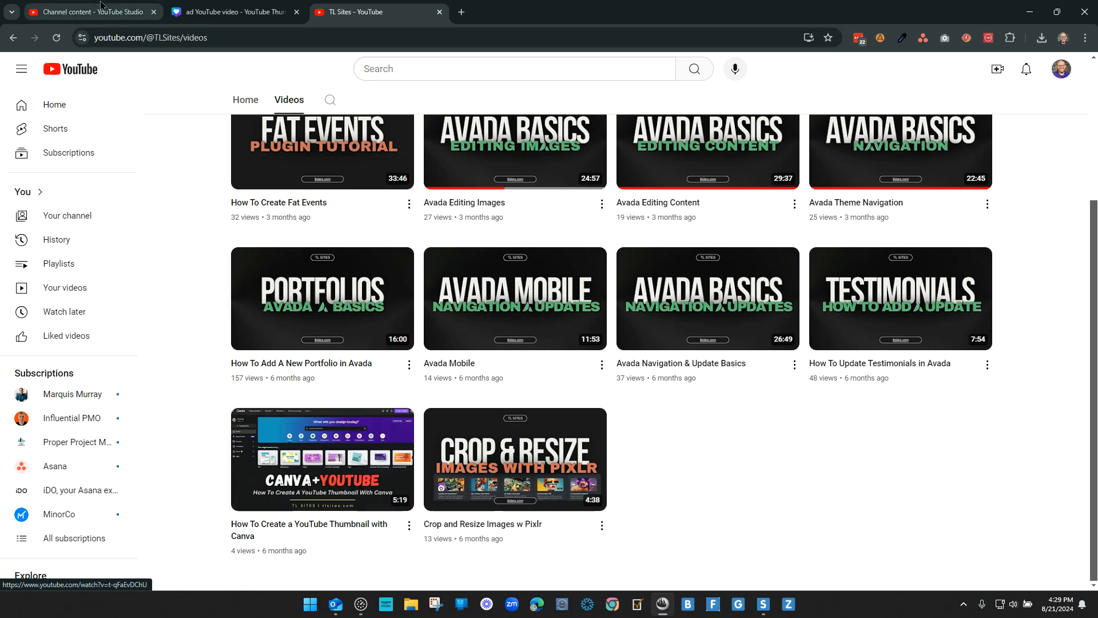
click(235, 11)
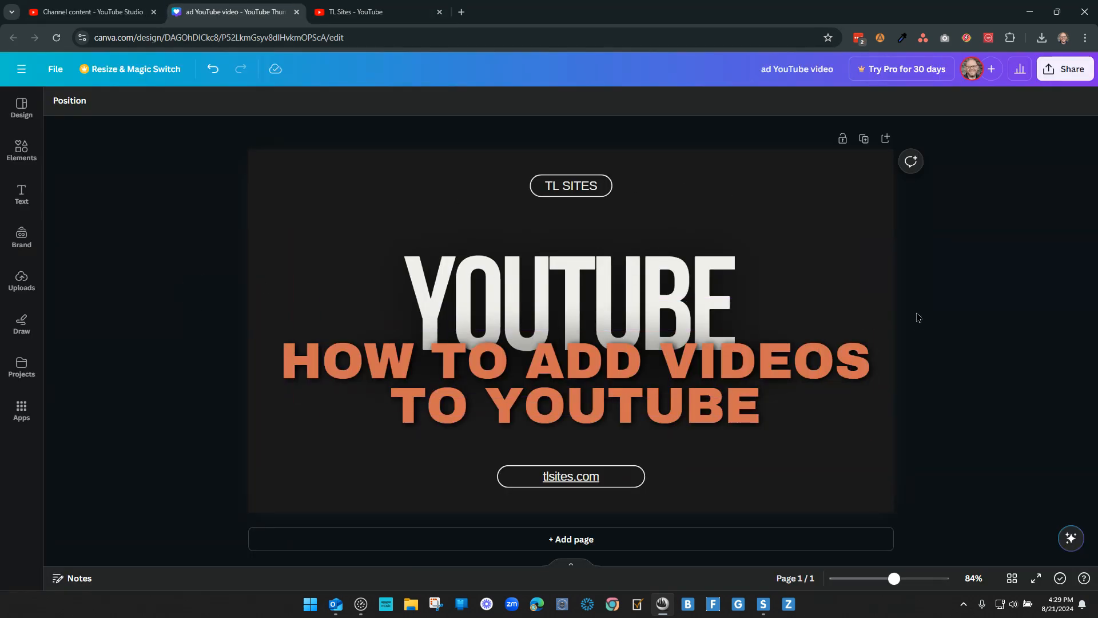
Step: Return to YouTube Studio and upload Add YouTube video.jpg from the Desktop as the video's thumbnail
click(91, 12)
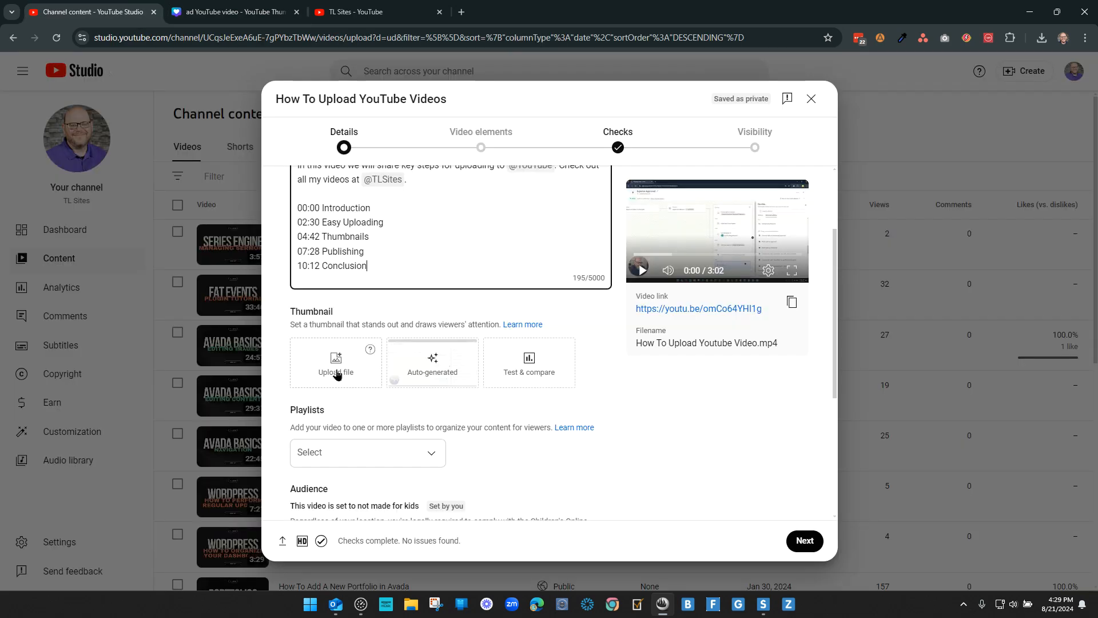
click(342, 362)
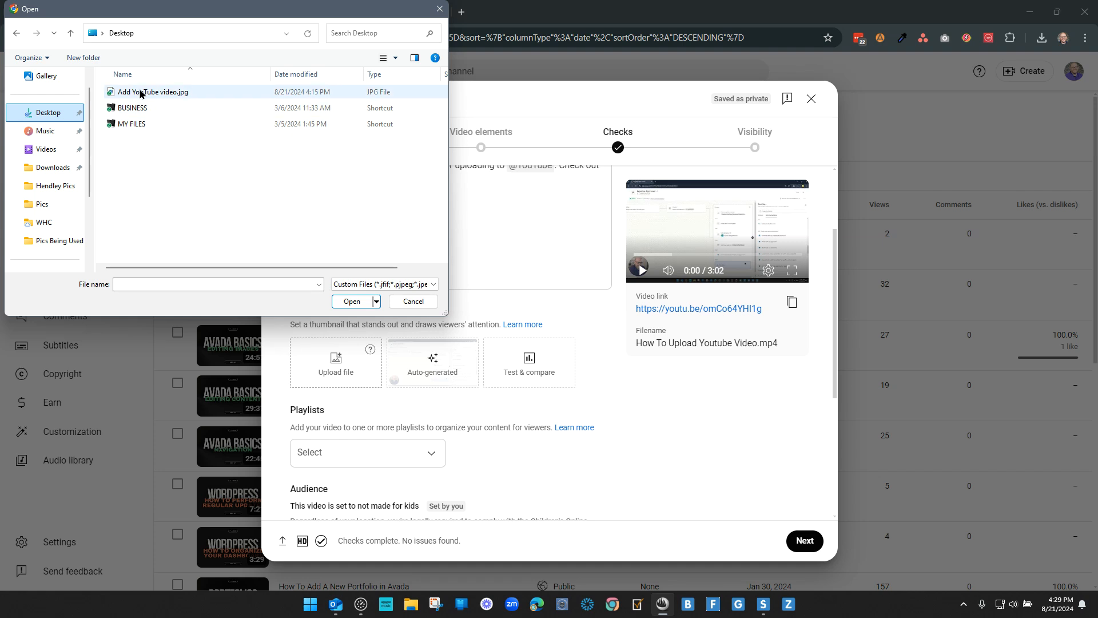
click(139, 93)
double_click(139, 93)
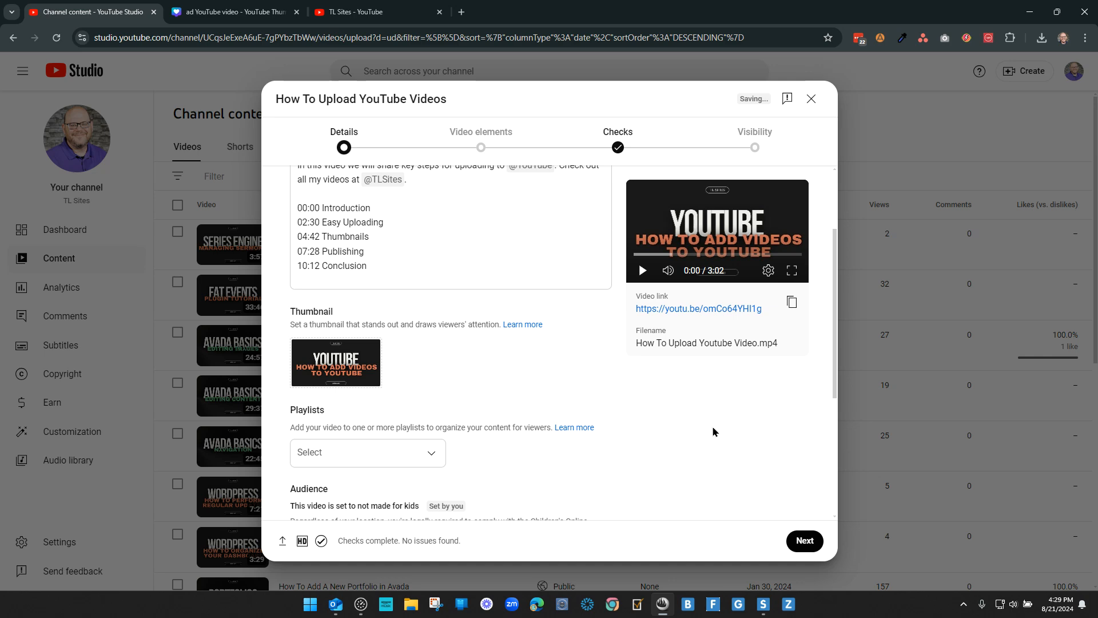
Step: Check which playlists are available for the video and leave the playlist selection empty
scroll(491, 425, down, 3)
click(353, 276)
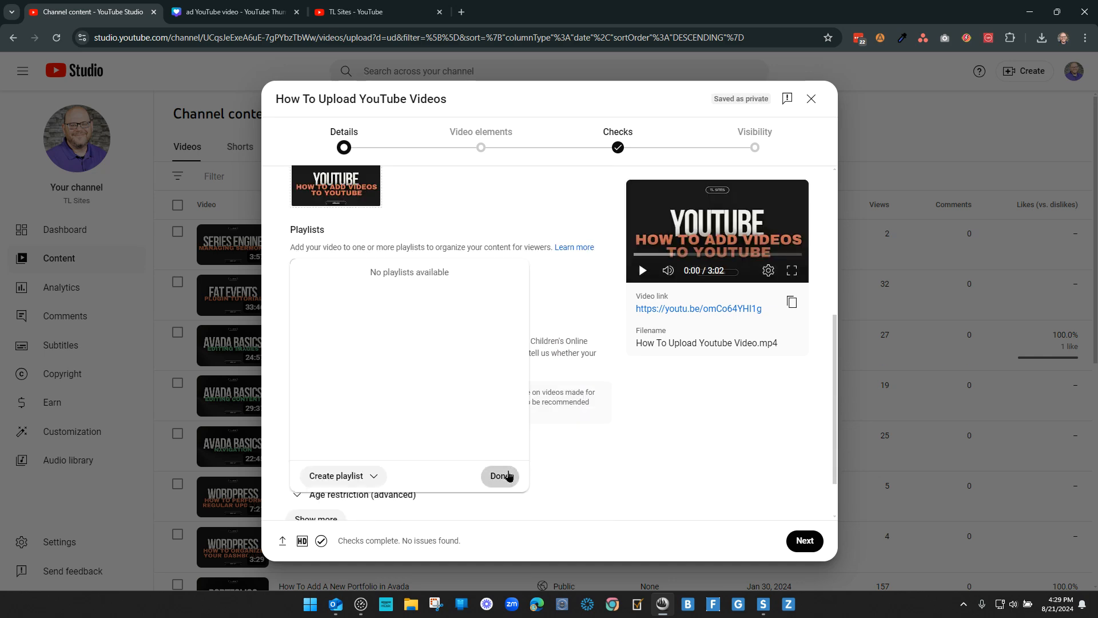
click(506, 476)
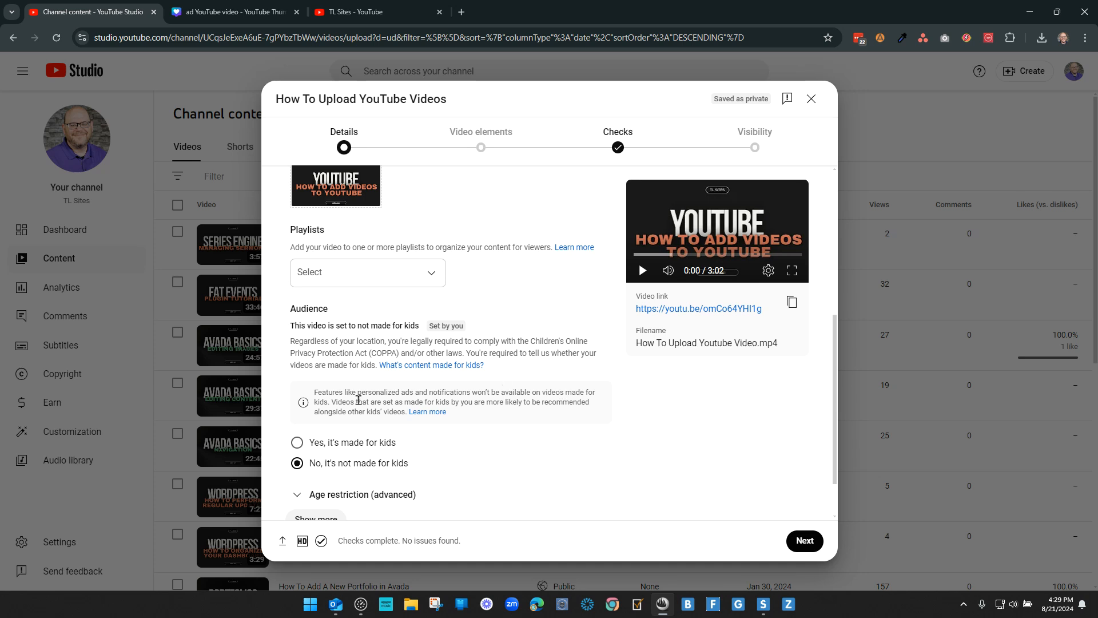
Step: Try the made-for-kids audience option, restore "No, it's not made for kids", and review the video details
scroll(458, 458, down, 1)
scroll(490, 451, up, 1)
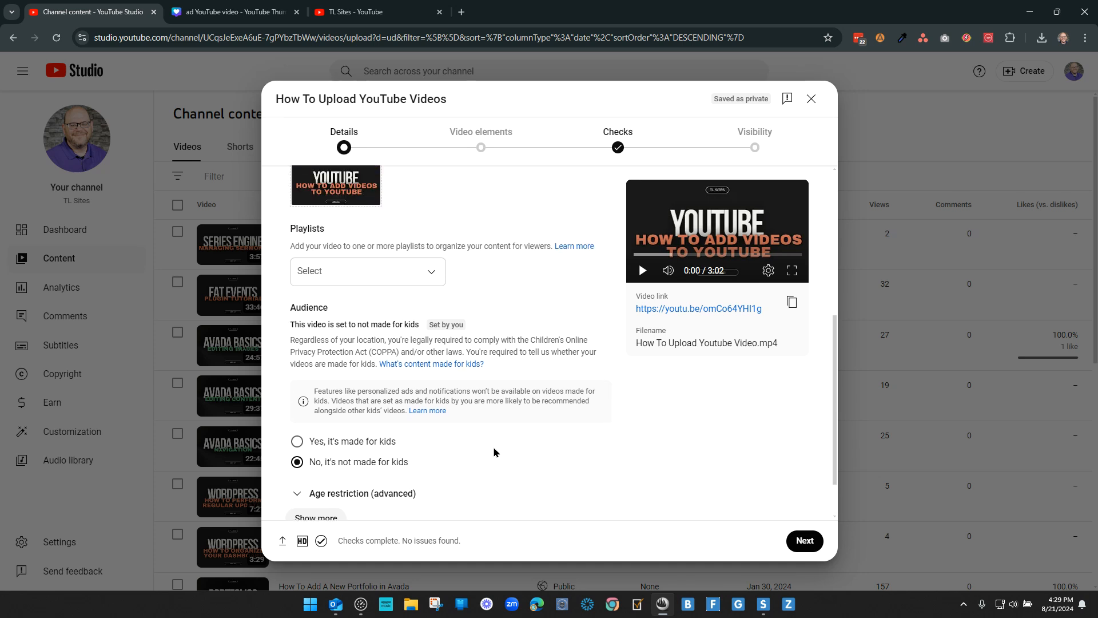
click(337, 442)
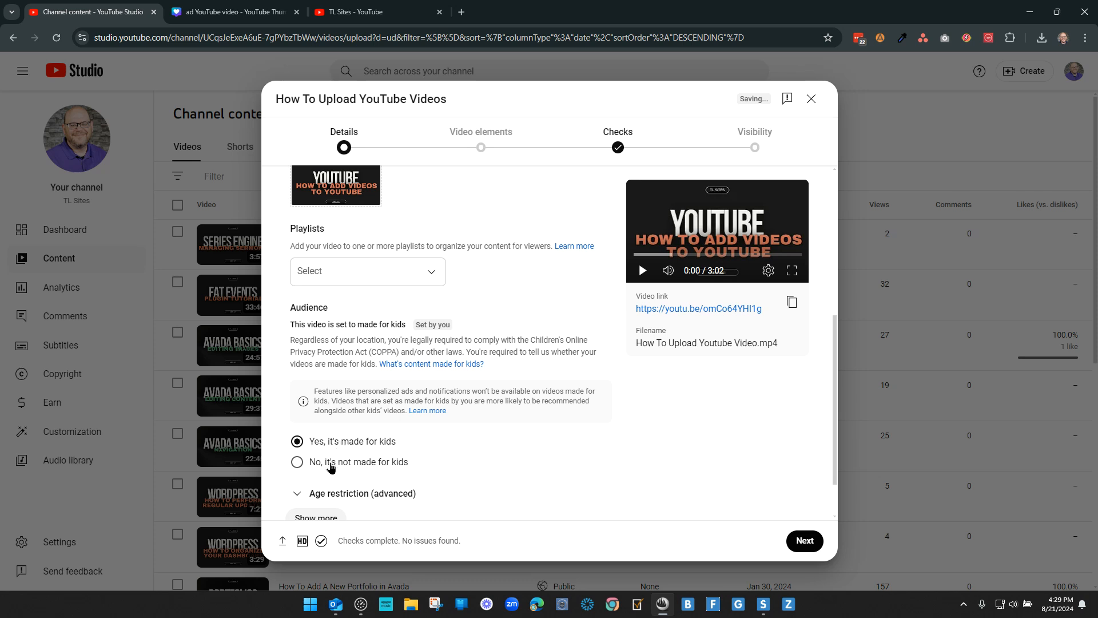
click(331, 462)
scroll(524, 452, down, 1)
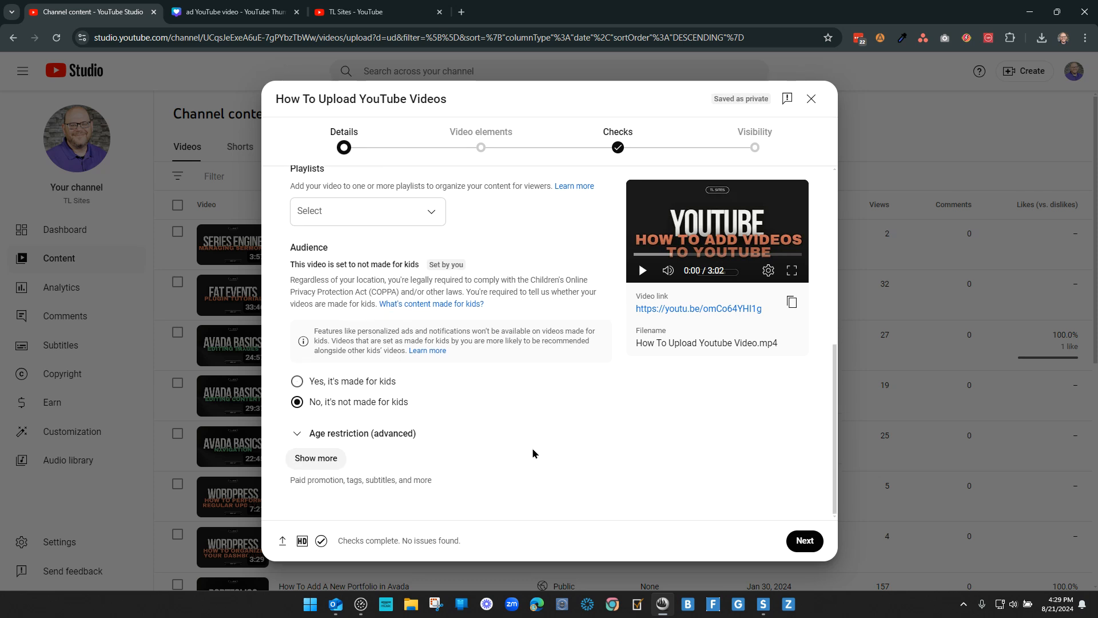
scroll(534, 448, up, 6)
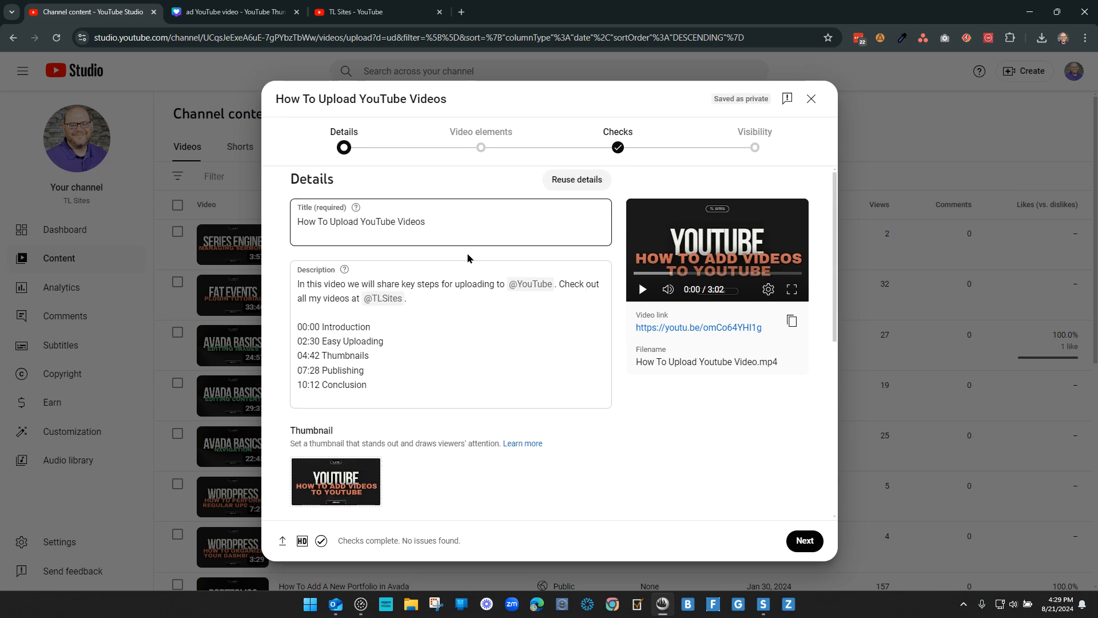
Step: Advance the upload through Video elements and Checks to the Visibility stage without adding an end screen or cards
click(804, 540)
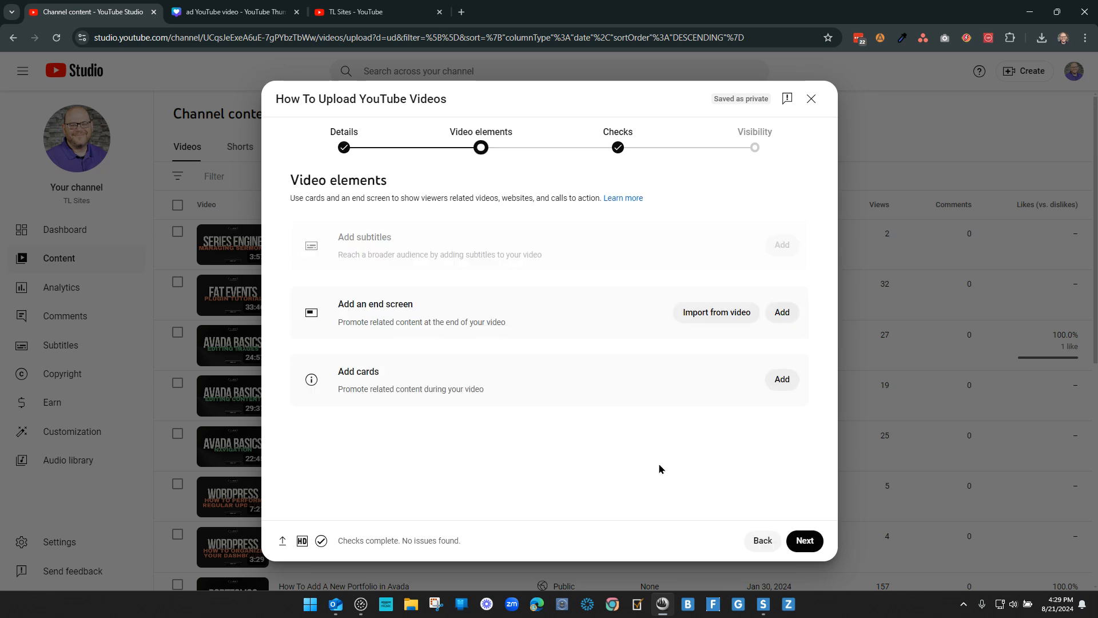
click(805, 541)
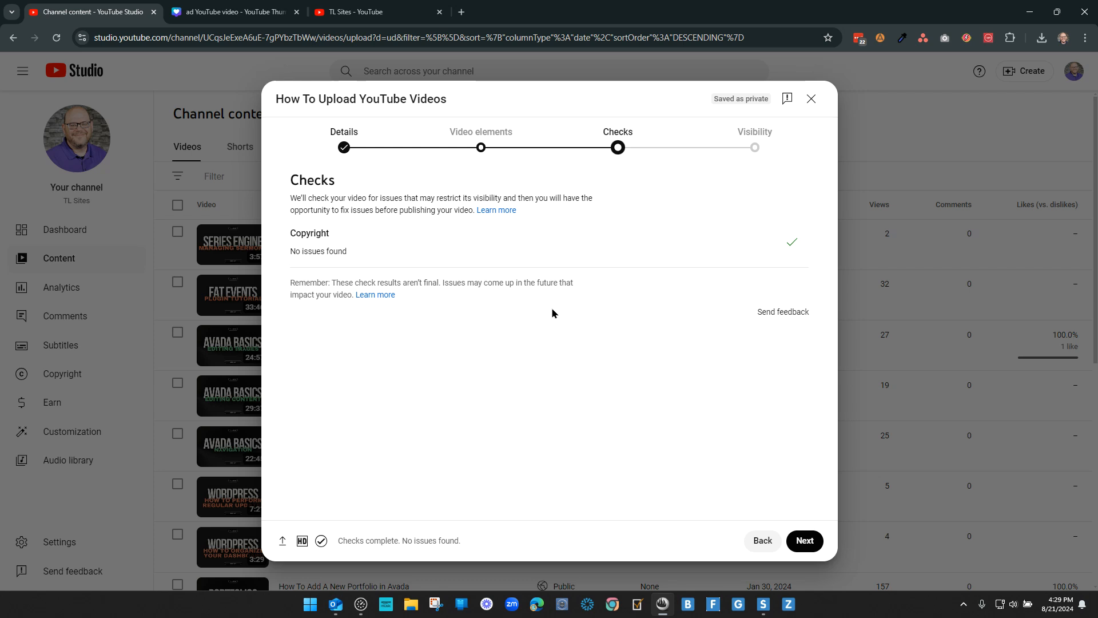
click(804, 541)
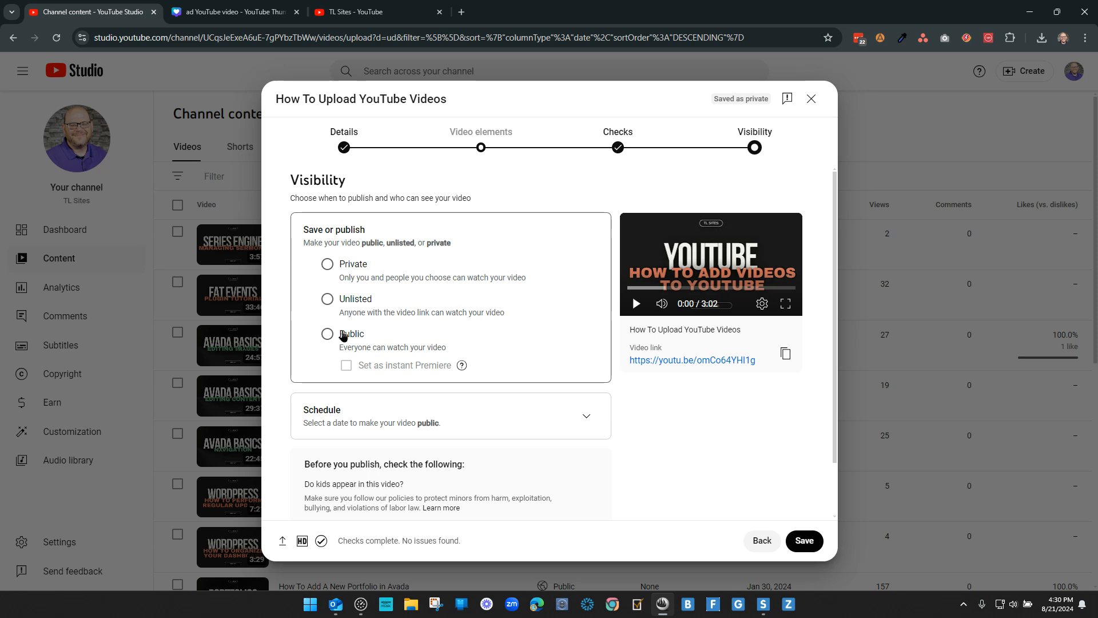
Step: Try the Private visibility option and view its private sharing invitation form without inviting anyone
click(328, 265)
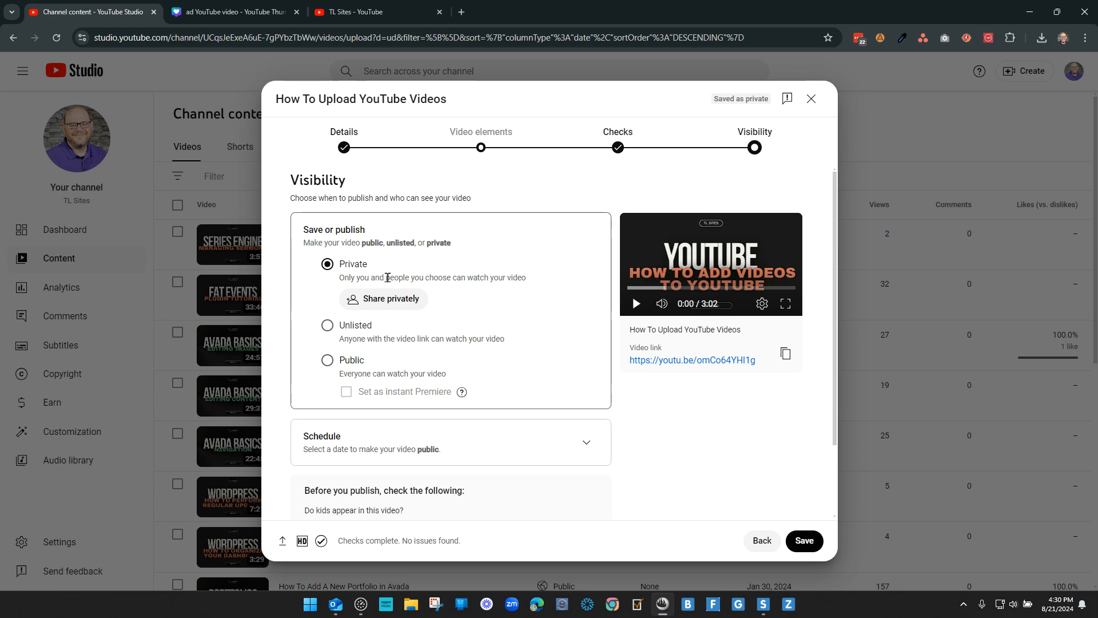
click(383, 302)
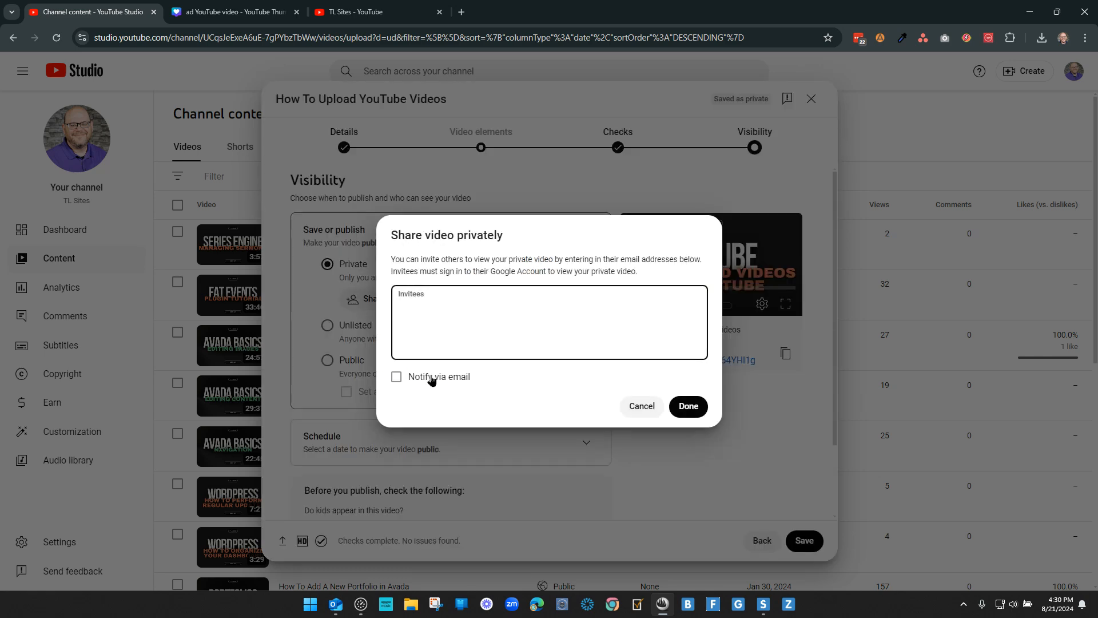
click(641, 407)
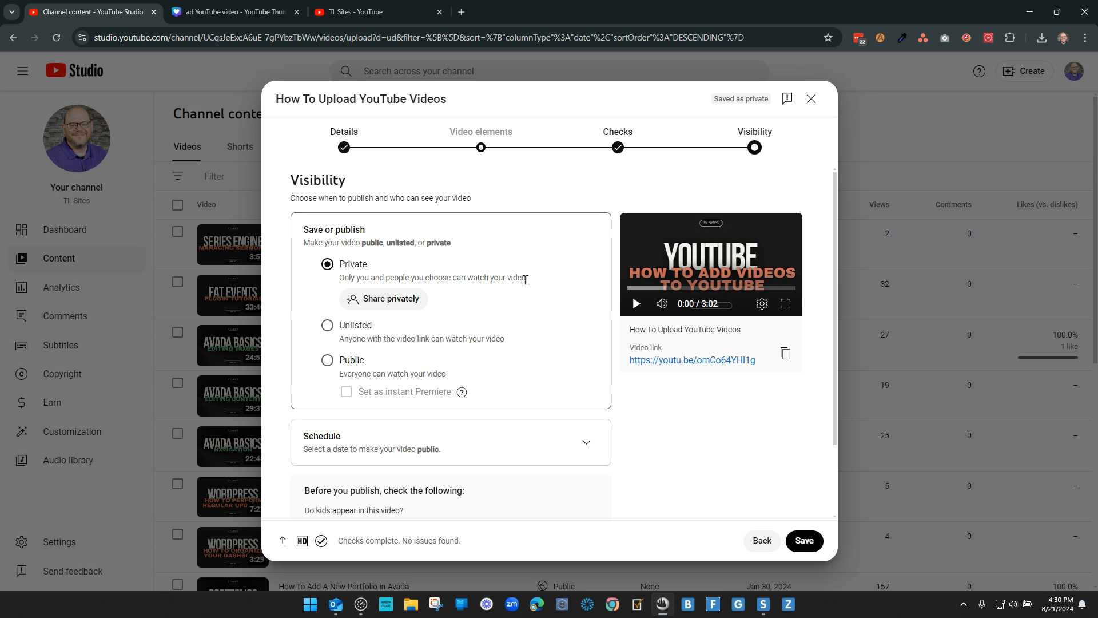
Step: Try the Unlisted visibility option, look at the public video list on the TL Sites channel page, and return to the upload
click(328, 324)
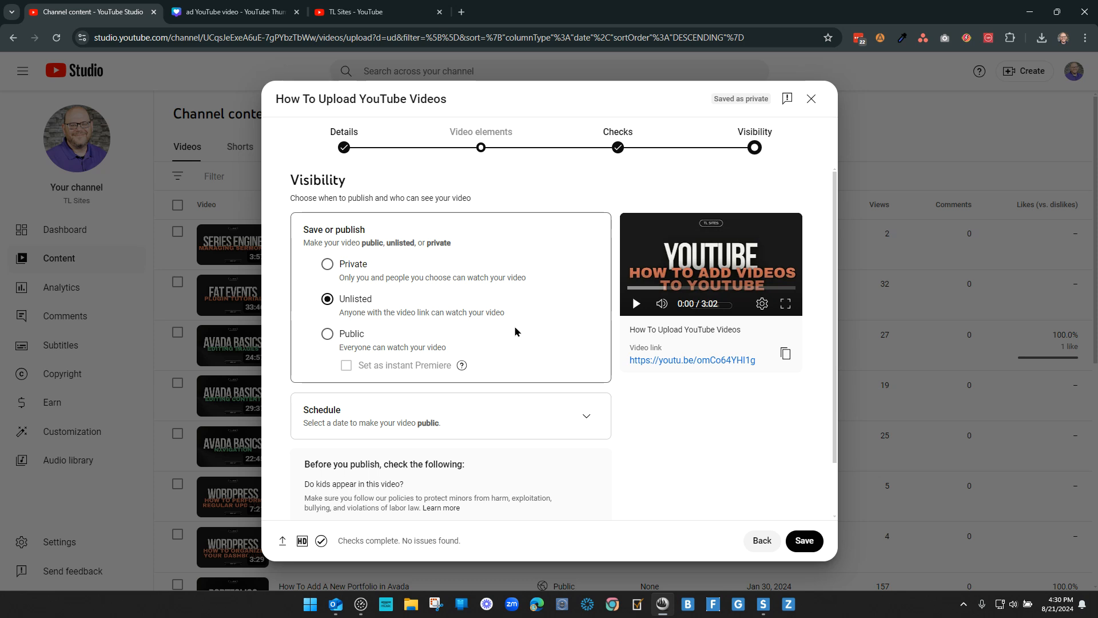
click(366, 11)
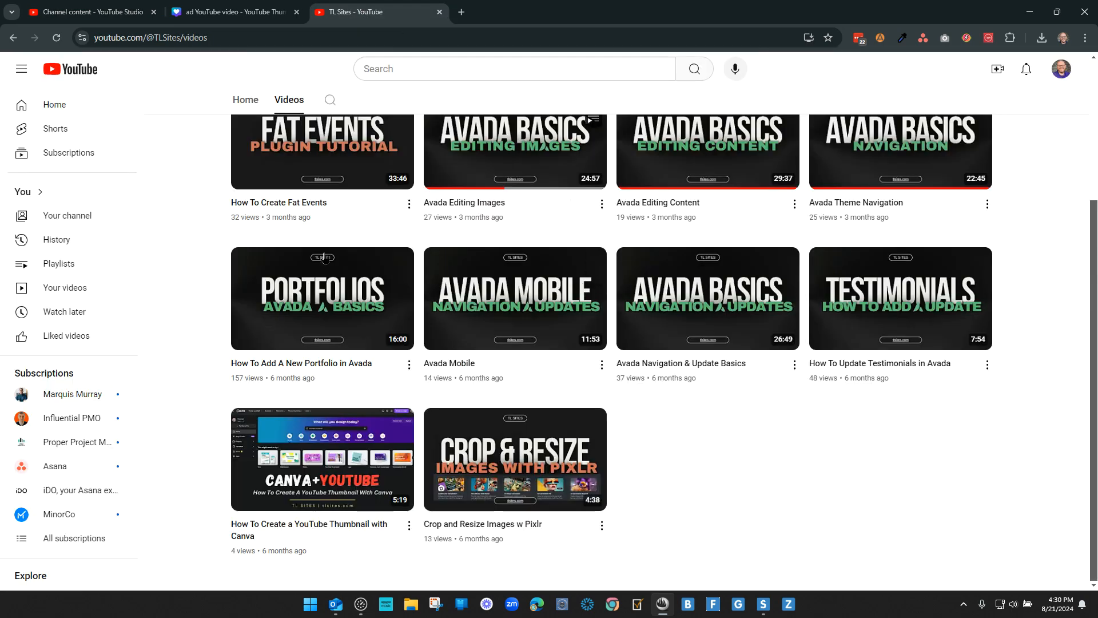
click(91, 12)
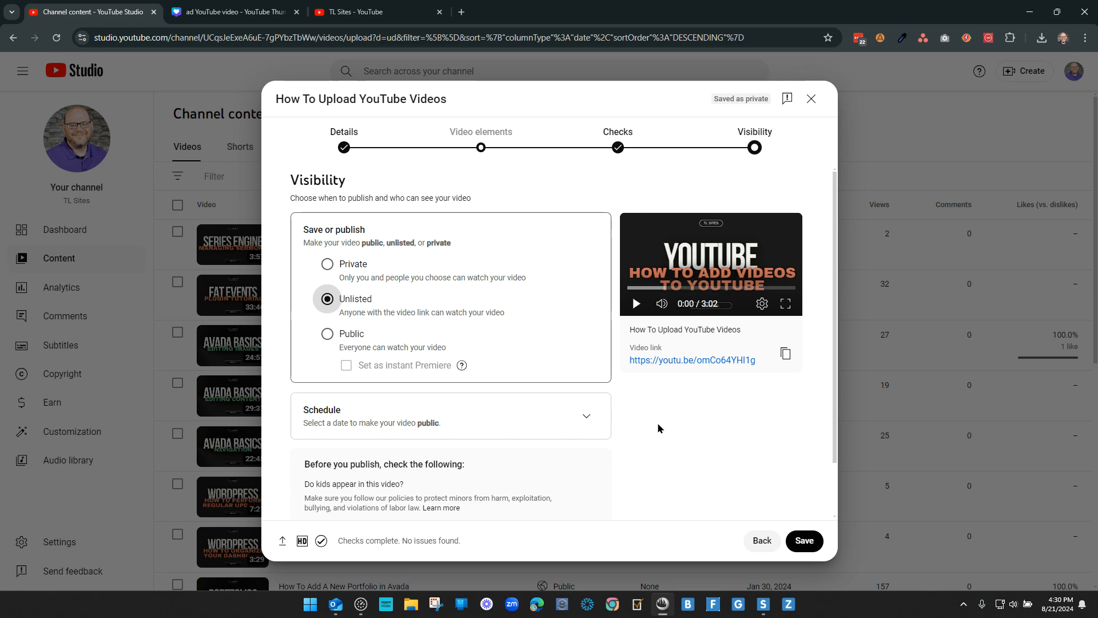
Step: Try the Public visibility option, view the TL Sites channel's video list again, and return to the upload
click(327, 333)
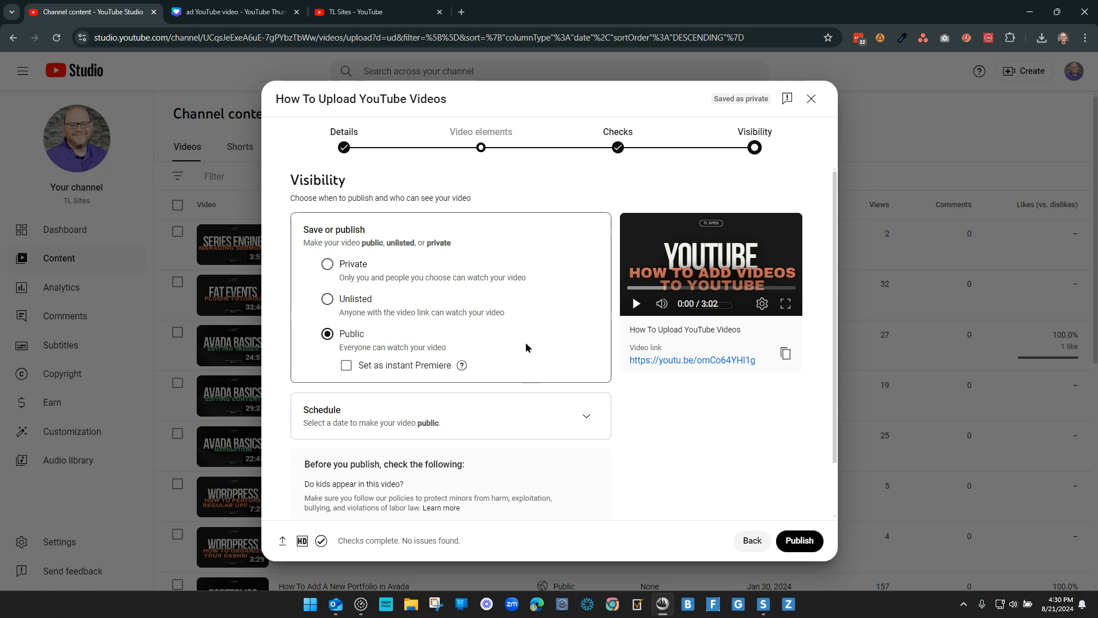
click(366, 12)
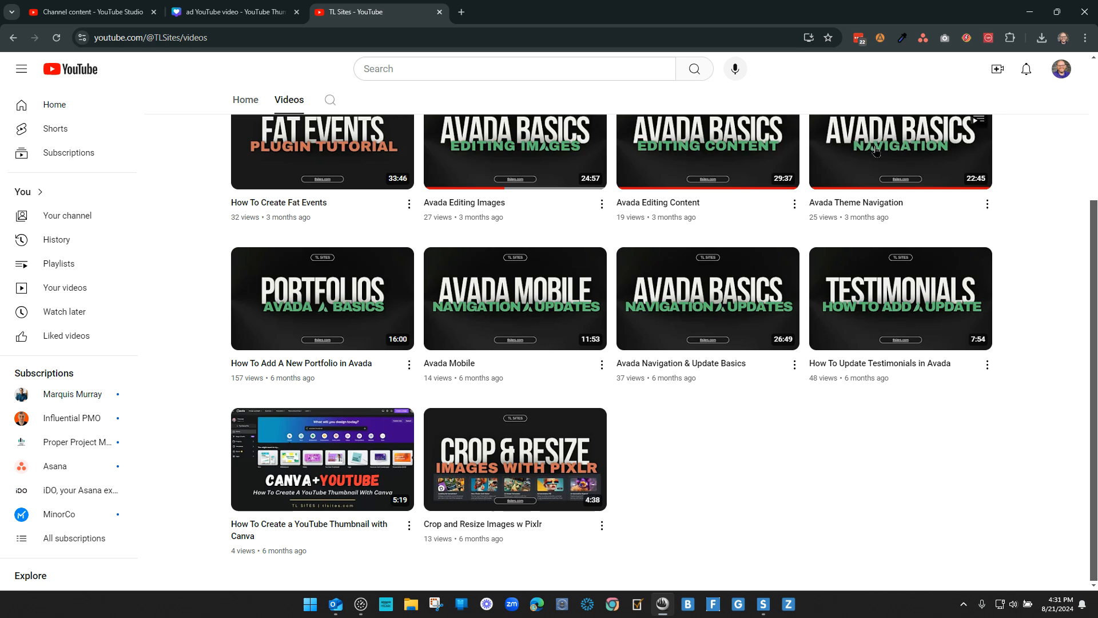
click(98, 12)
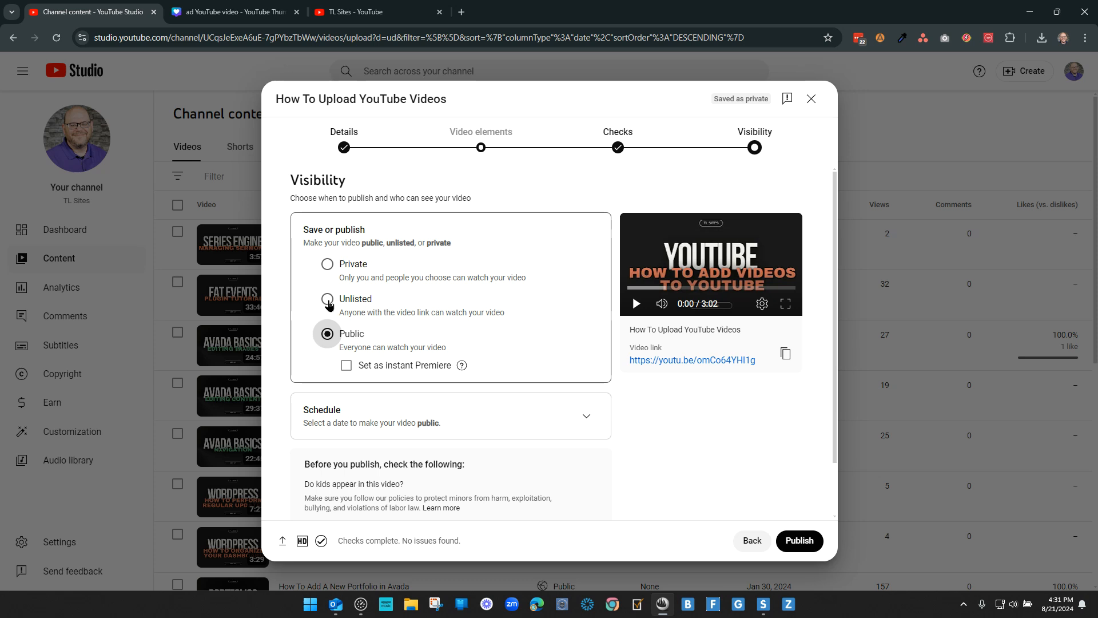
Step: Set the video's visibility to Unlisted, look over the scheduling options without scheduling it, and save the upload
click(328, 302)
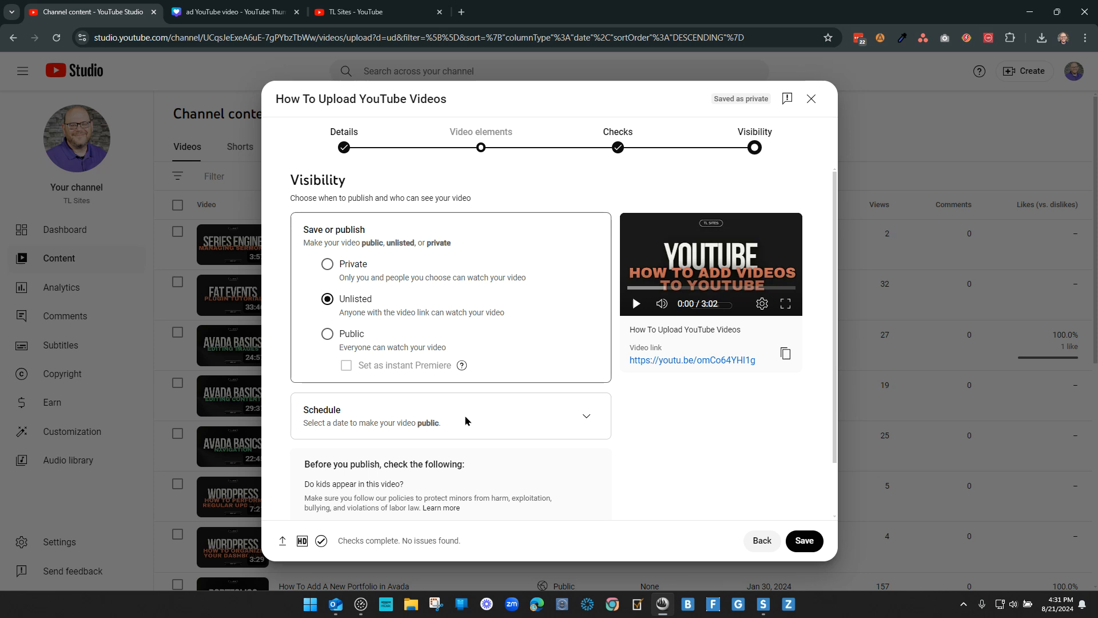
click(586, 416)
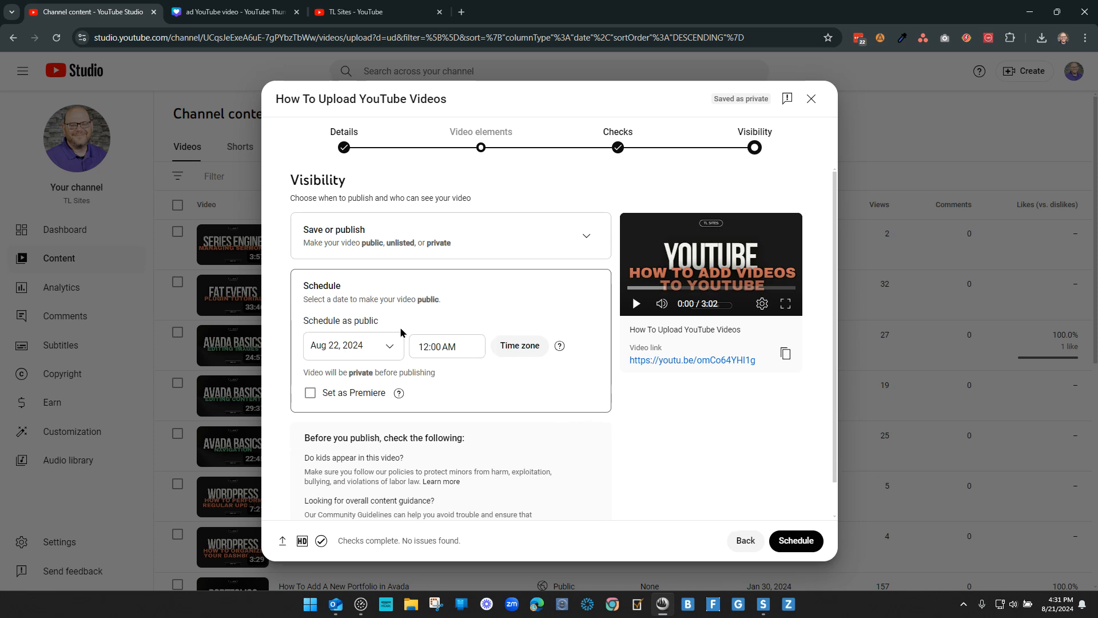
click(587, 238)
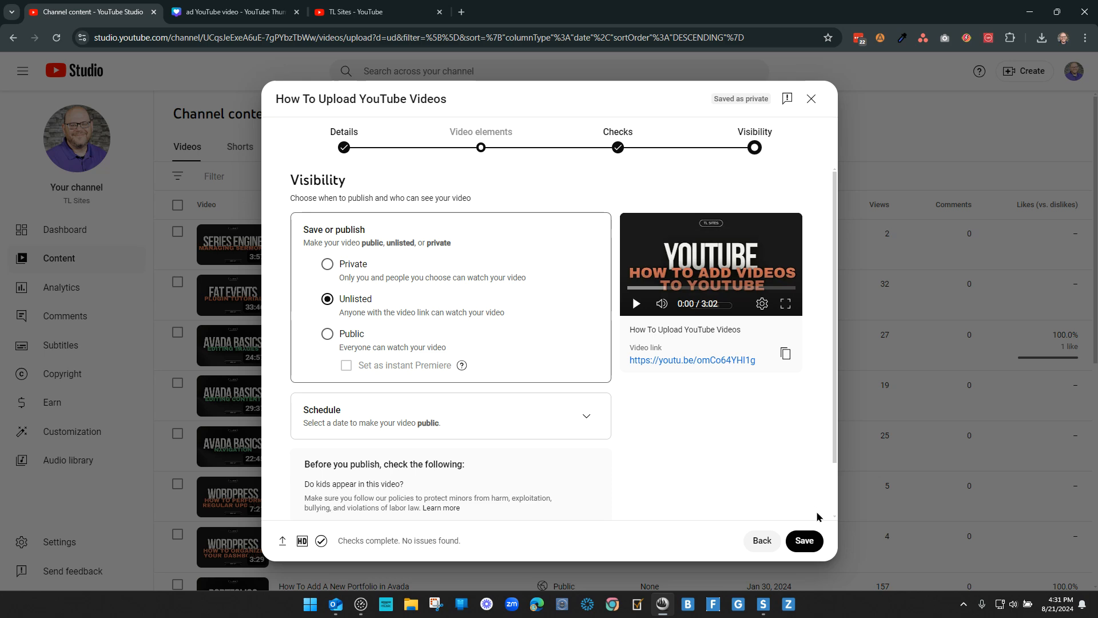
click(805, 541)
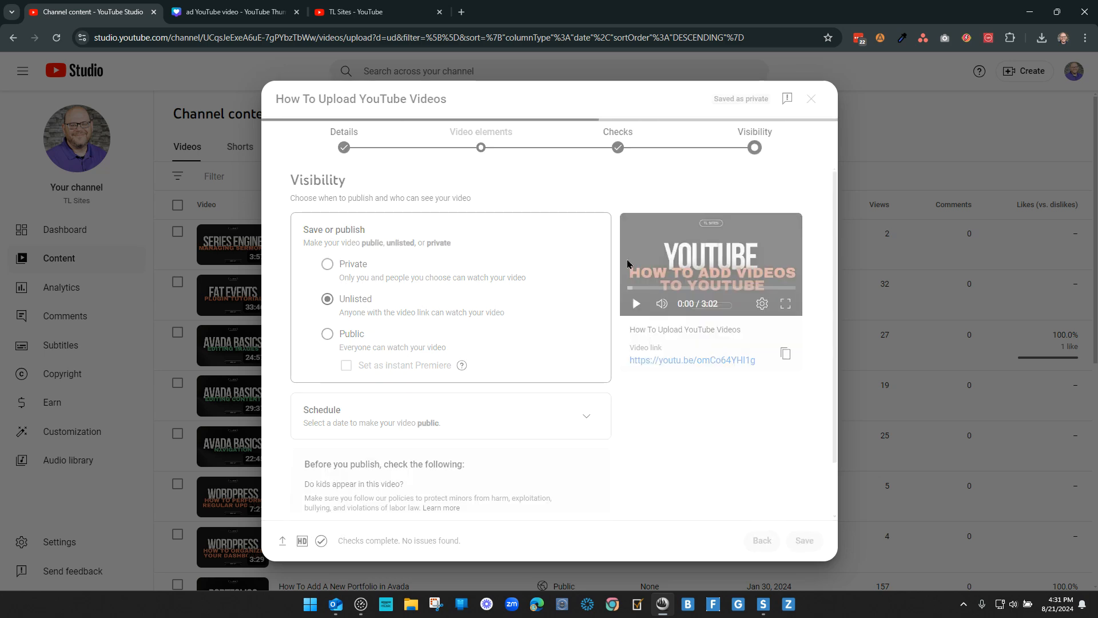